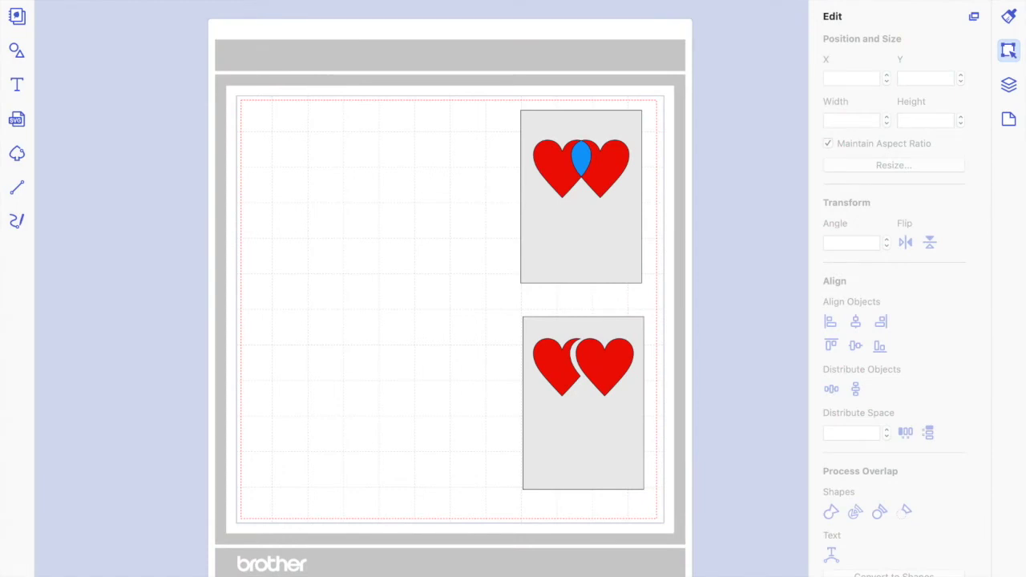
Select the upper and lower red heart card designs on the mat in turn.
click(627, 381)
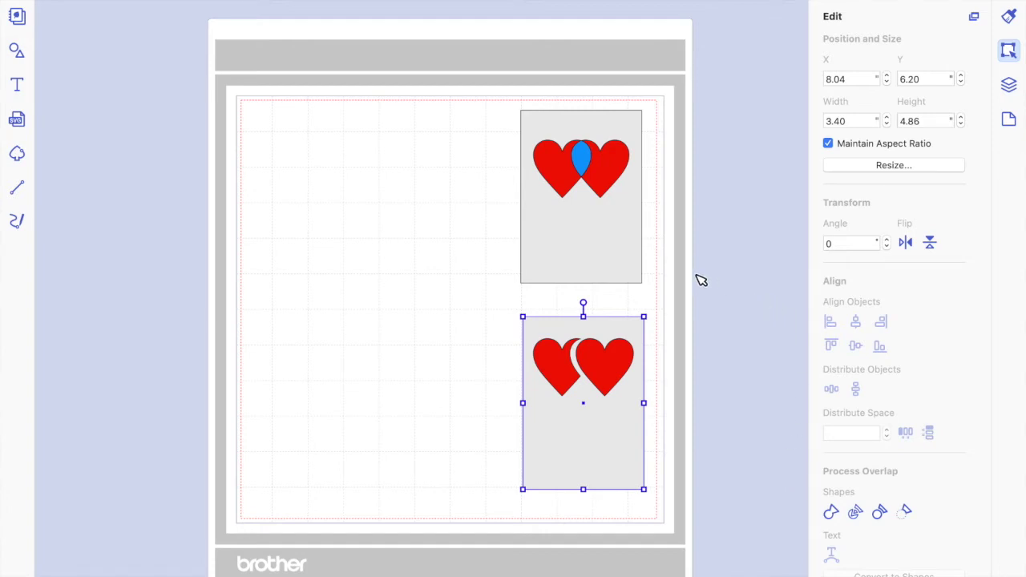
click(633, 209)
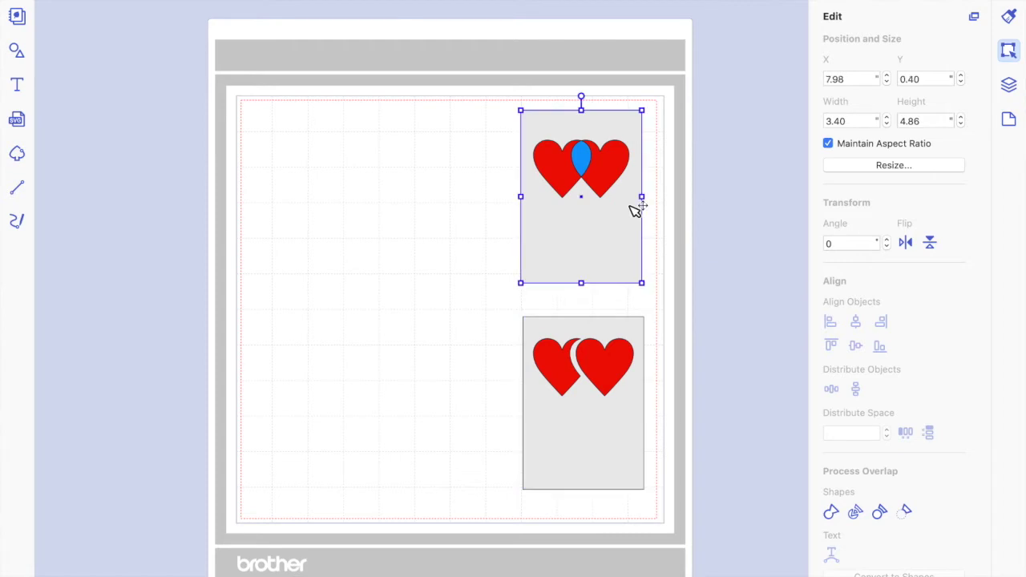
click(627, 453)
click(578, 210)
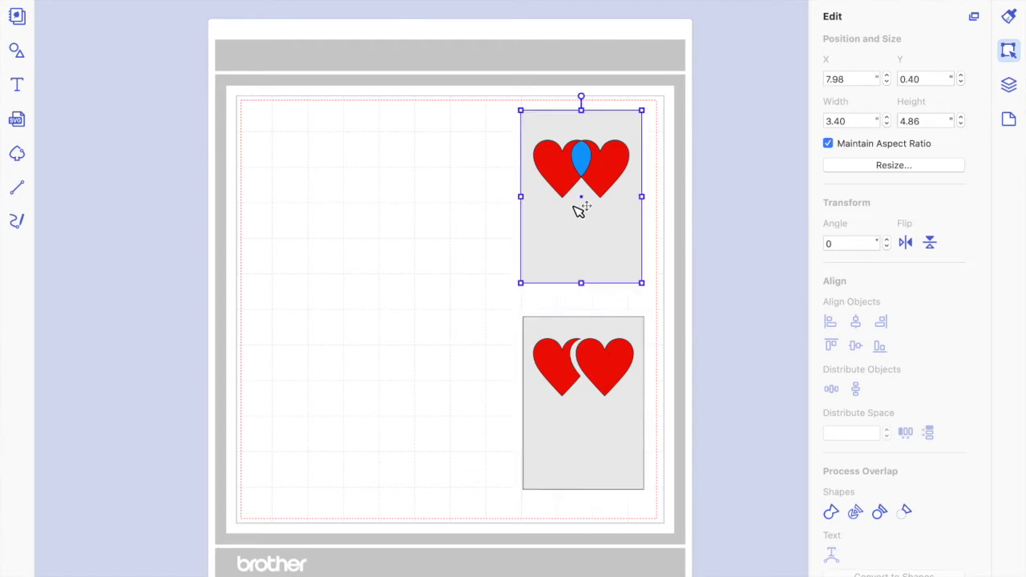
click(597, 423)
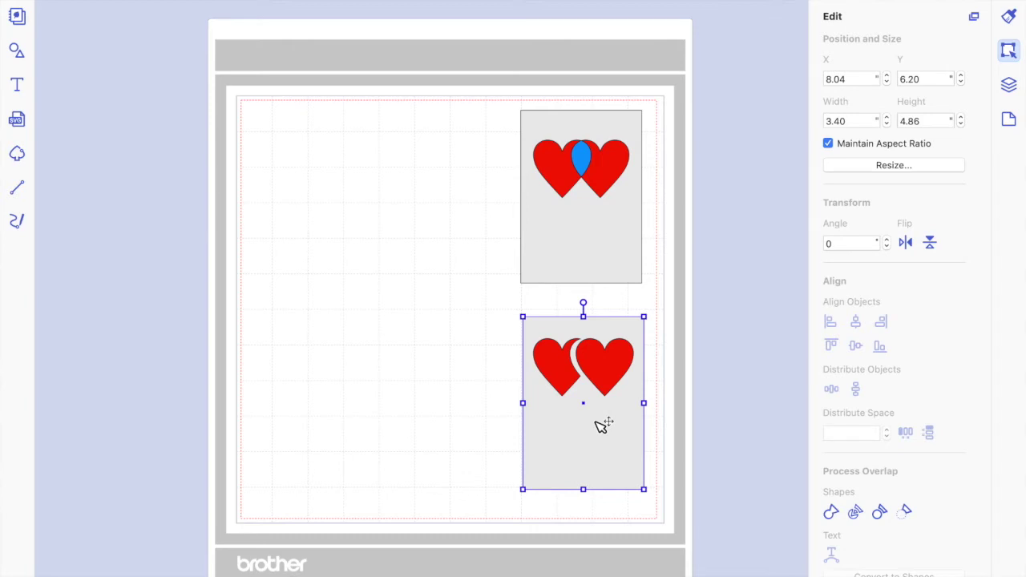
Add a Heart shape from Shapes and shrink it to about 1.87 inches.
click(15, 54)
scroll(140, 514, down, 10)
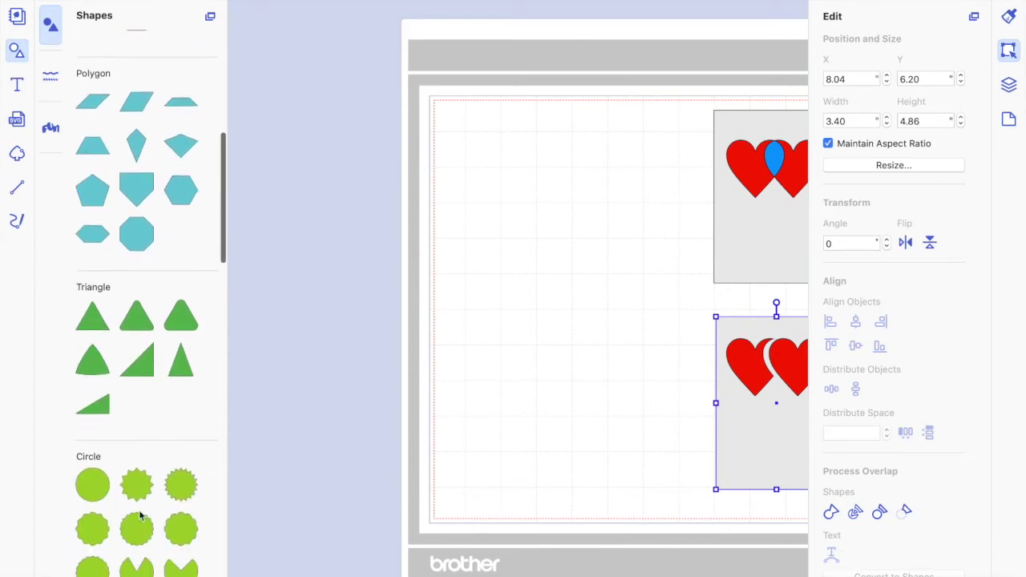
scroll(140, 516, down, 8)
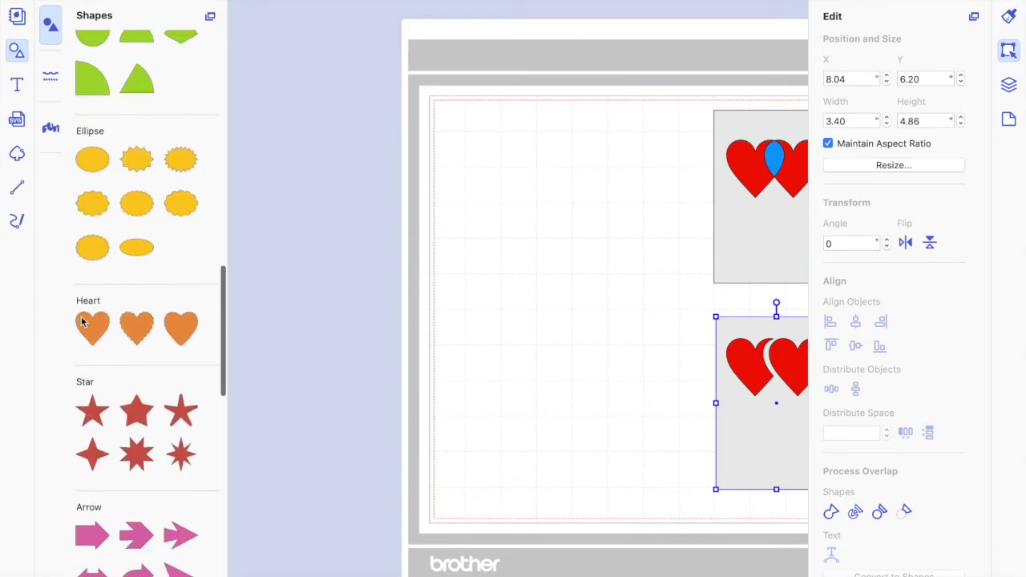
click(88, 325)
click(290, 138)
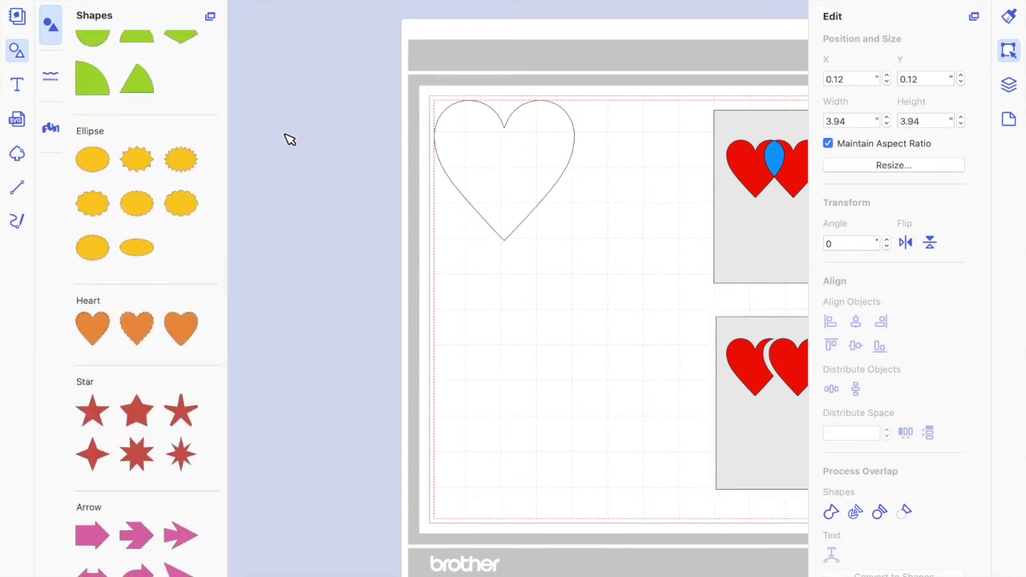
click(22, 51)
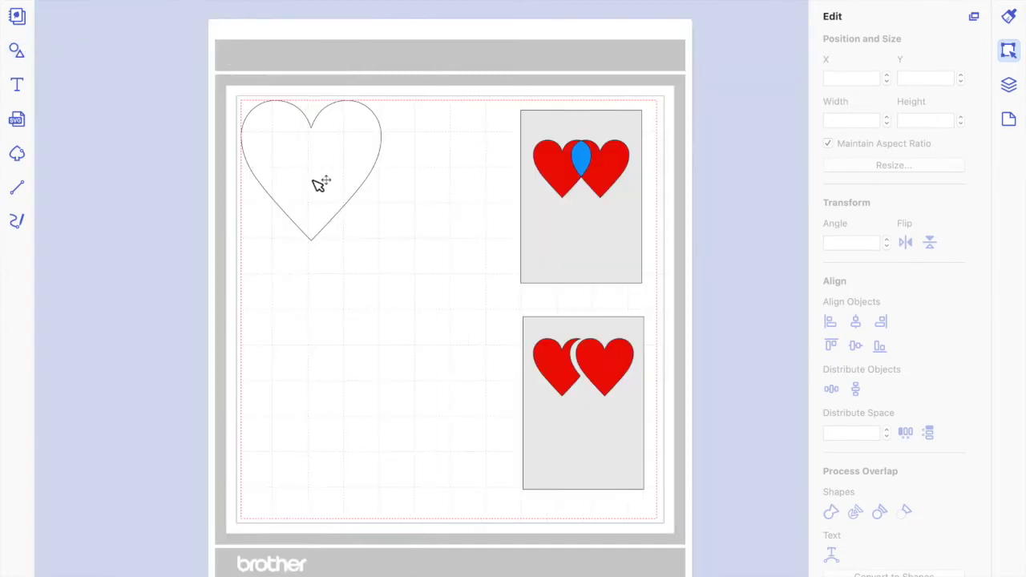
drag(319, 183, 350, 220)
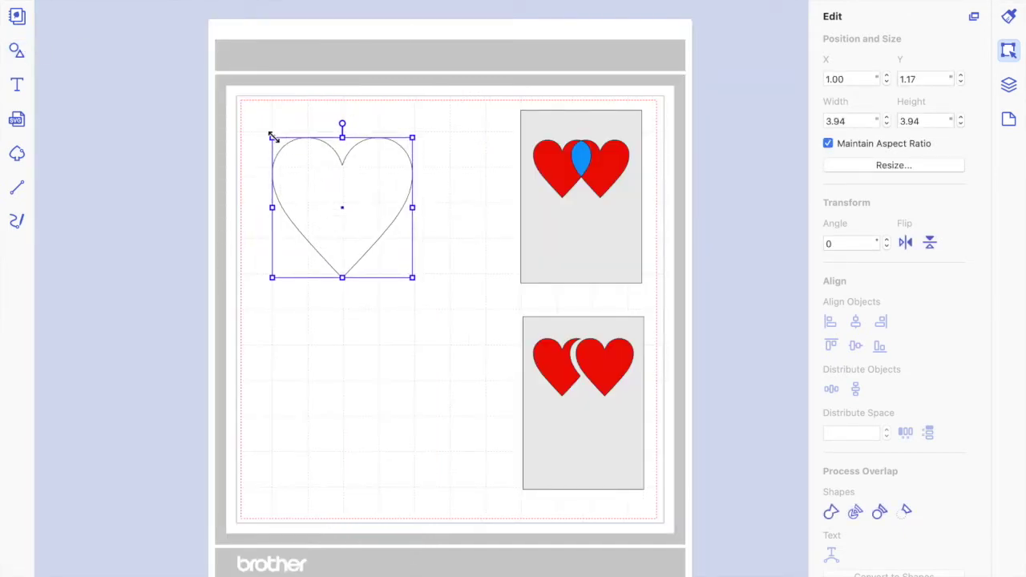
drag(272, 137, 310, 178)
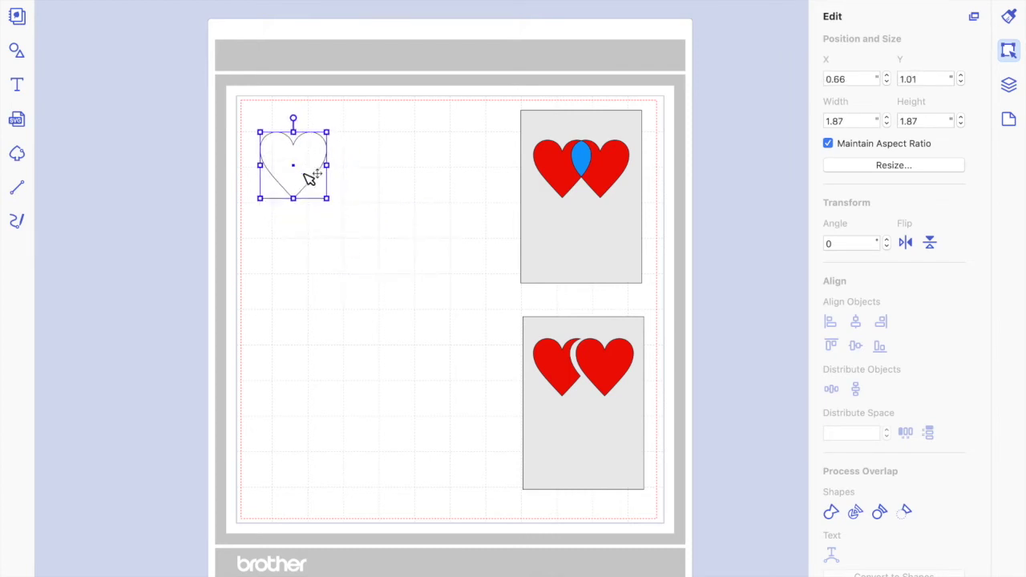
Duplicate the heart with Ctrl+D and place copies as an upper and a lower pair.
key(ctrl+d)
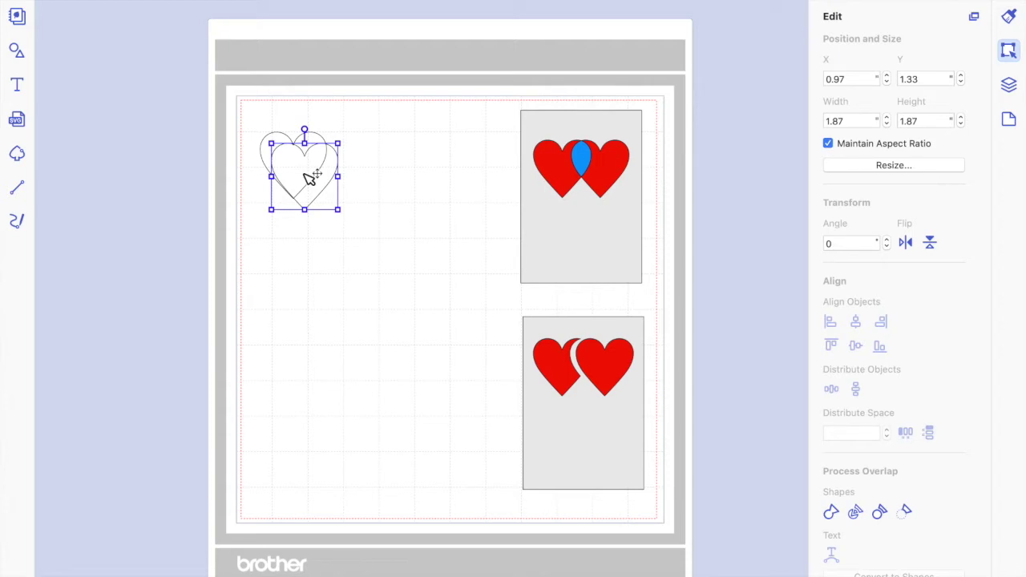
drag(310, 178, 368, 165)
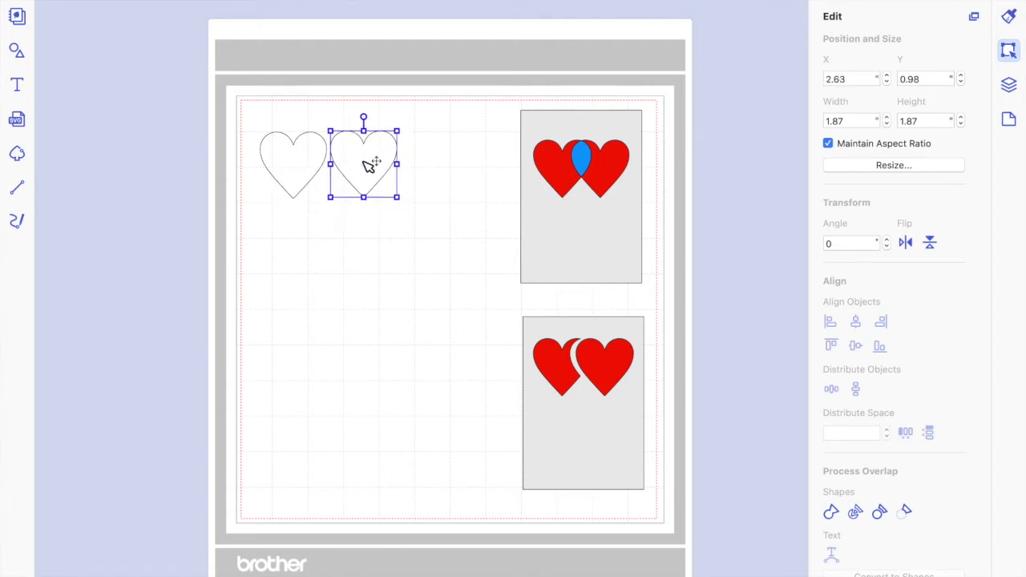
key(ctrl+d)
drag(353, 171, 415, 350)
drag(328, 182, 377, 368)
Fine-tune the upper-right heart's position beside the upper-left heart.
click(381, 371)
click(316, 165)
click(368, 166)
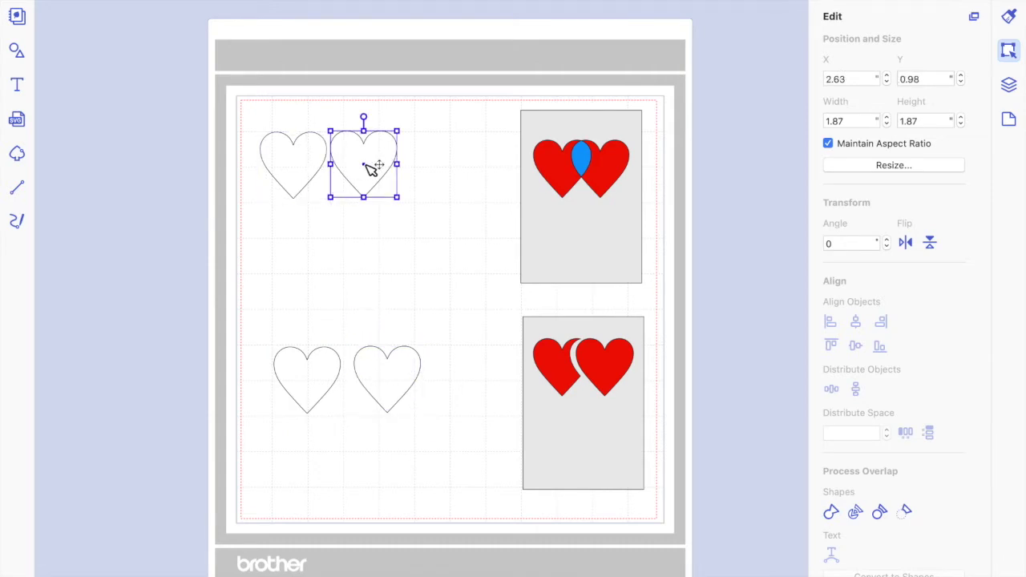
drag(374, 167, 372, 173)
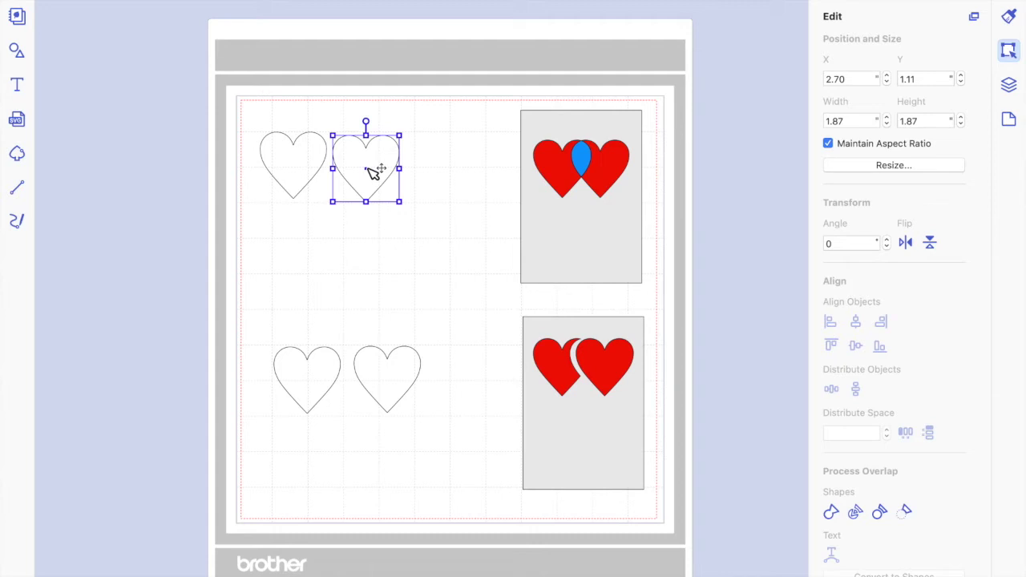
drag(376, 169, 383, 166)
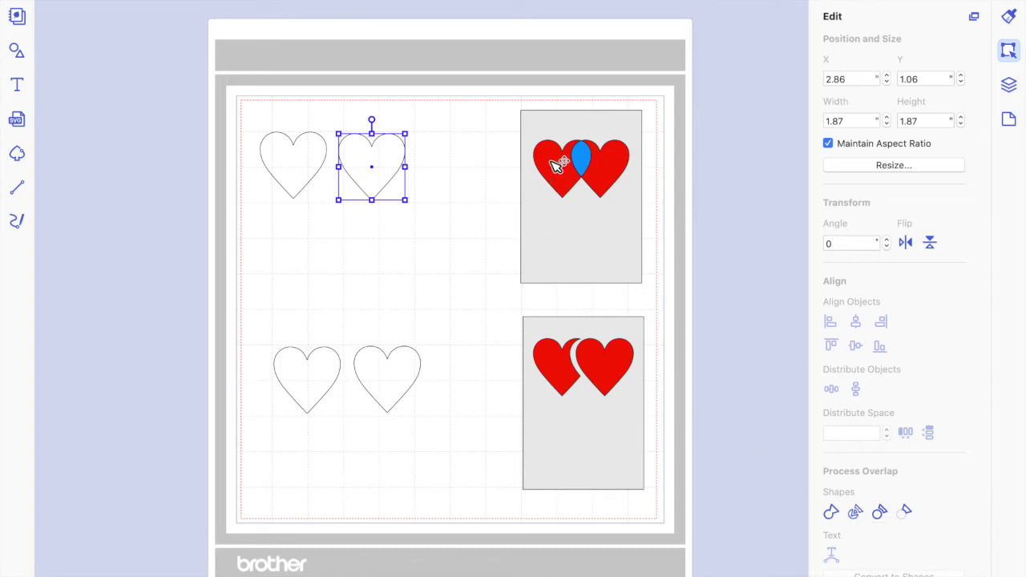
Slide the top-right heart over the left one and Align Middle the pair, spanning 3.07 by 1.87 inches.
drag(394, 153, 360, 151)
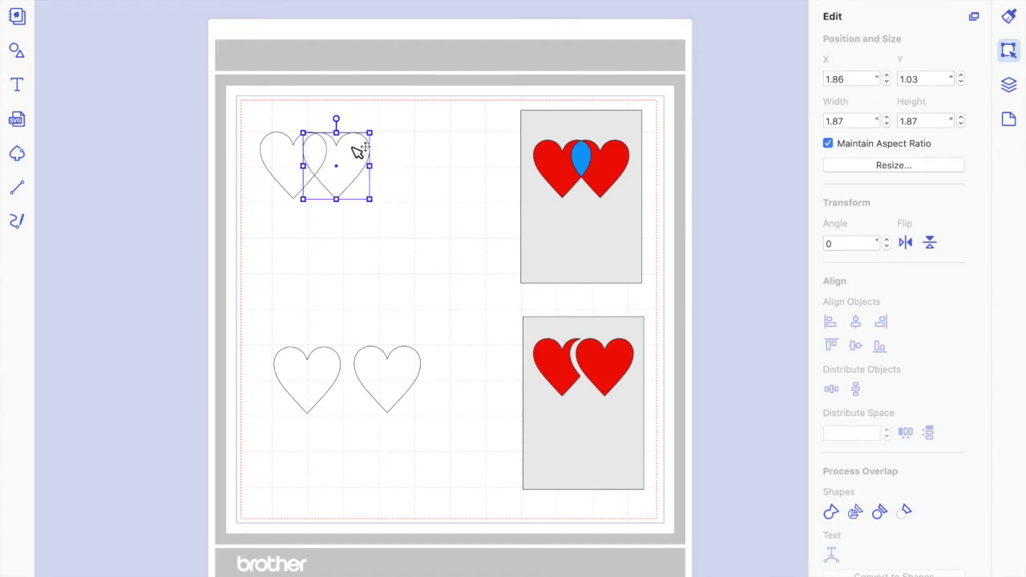
click(415, 198)
drag(413, 195, 275, 156)
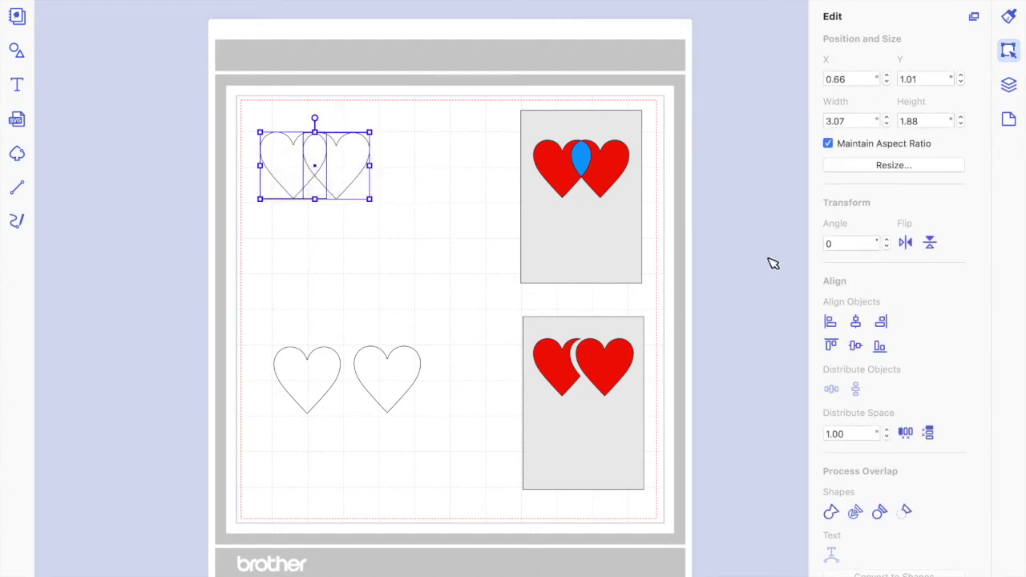
click(856, 348)
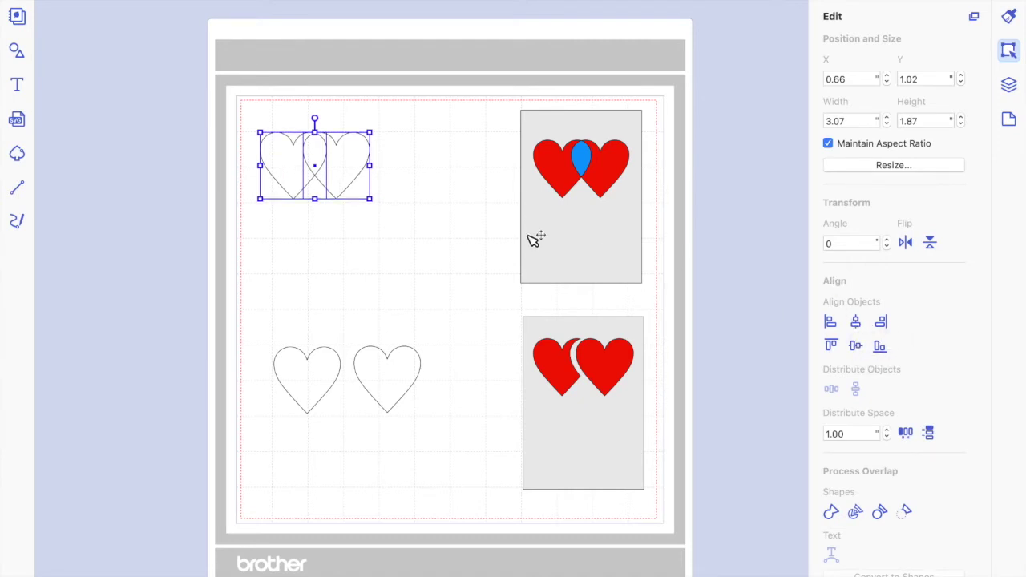
click(428, 186)
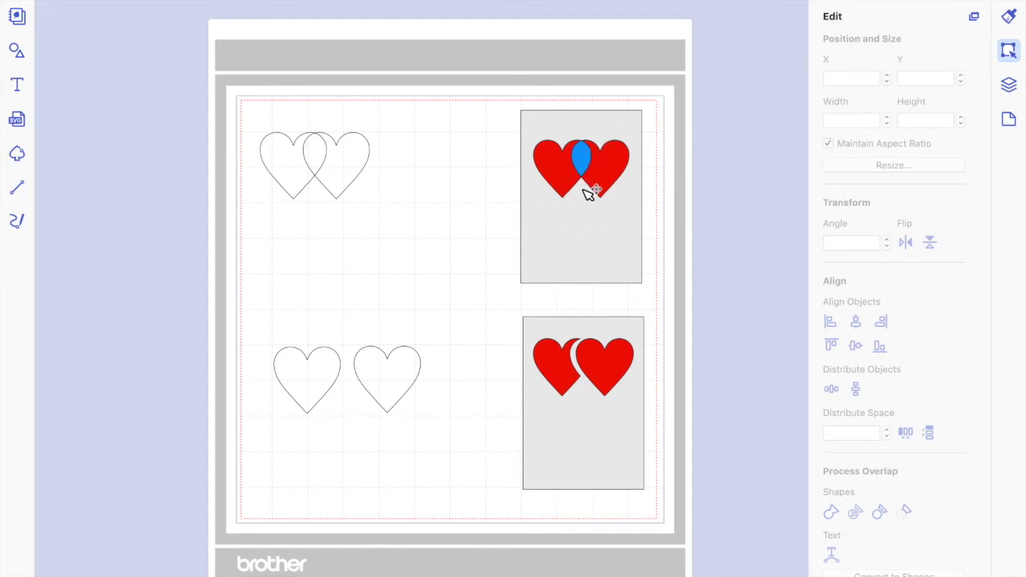
drag(405, 166, 281, 142)
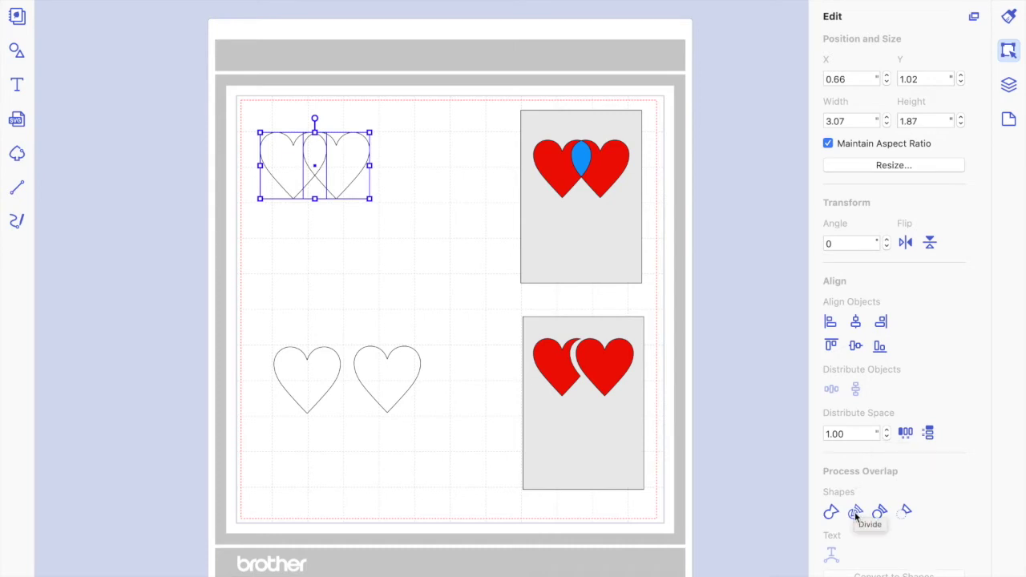
Fill the left overlapping heart red and the right one green.
click(440, 214)
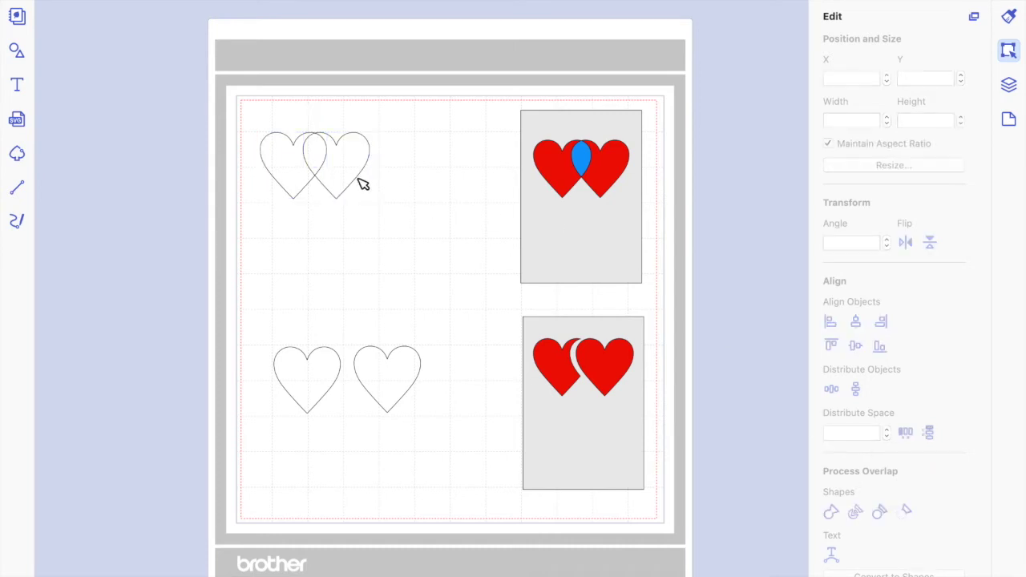
click(299, 170)
key(super+shift+c)
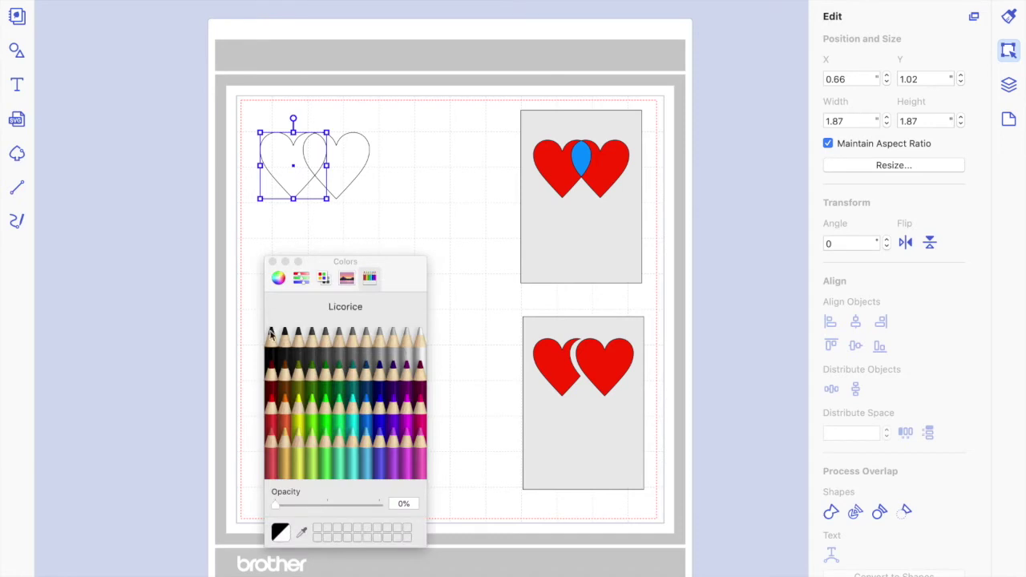
click(270, 415)
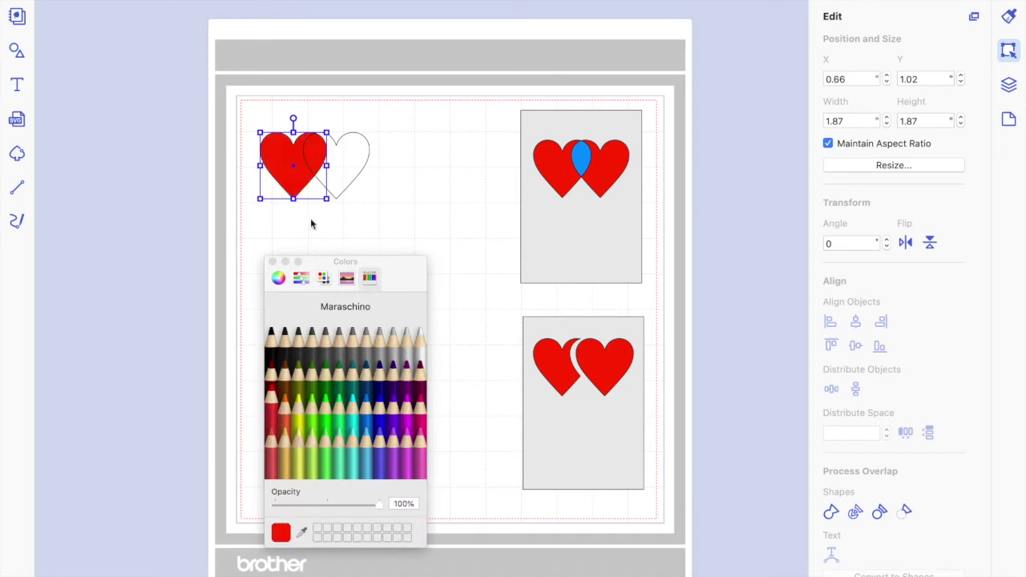
click(350, 172)
click(328, 411)
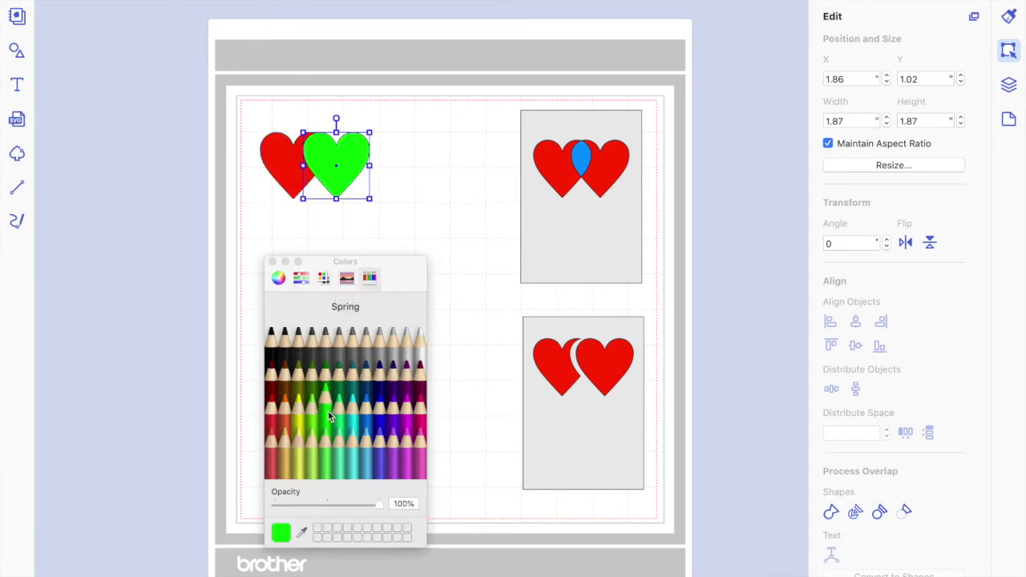
Select both overlapping hearts together and close the colour picker.
click(434, 209)
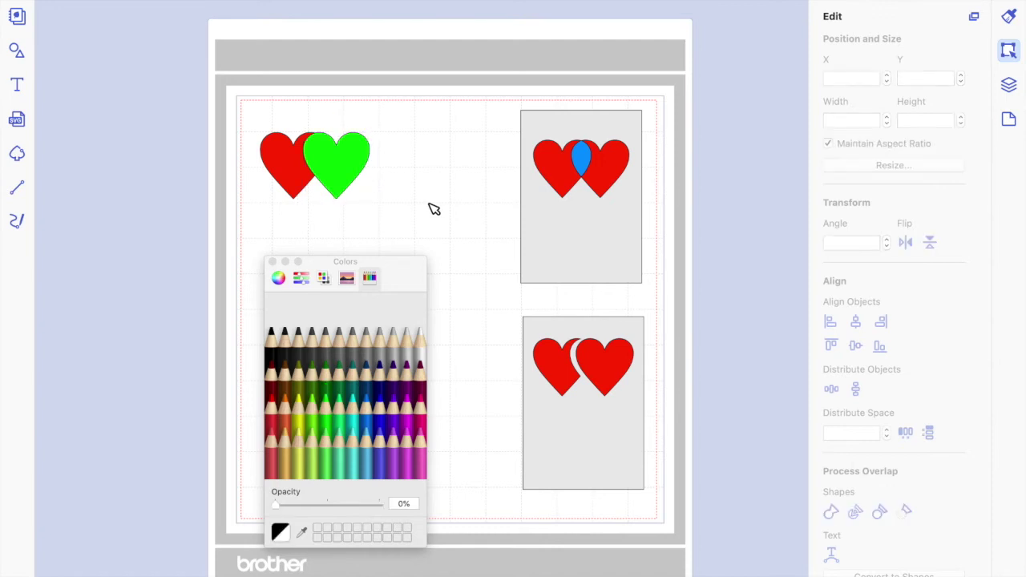
drag(408, 178, 270, 154)
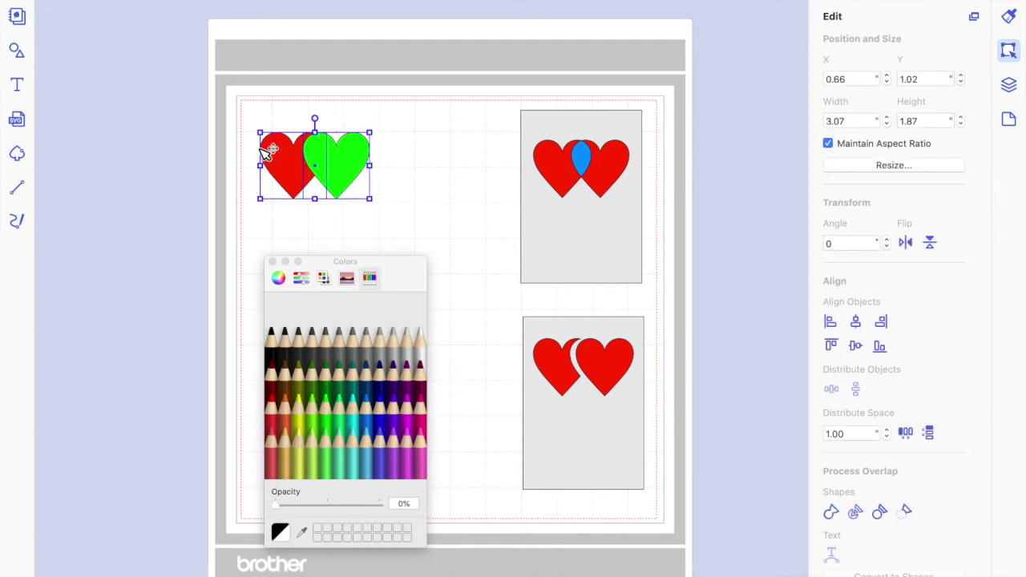
click(272, 262)
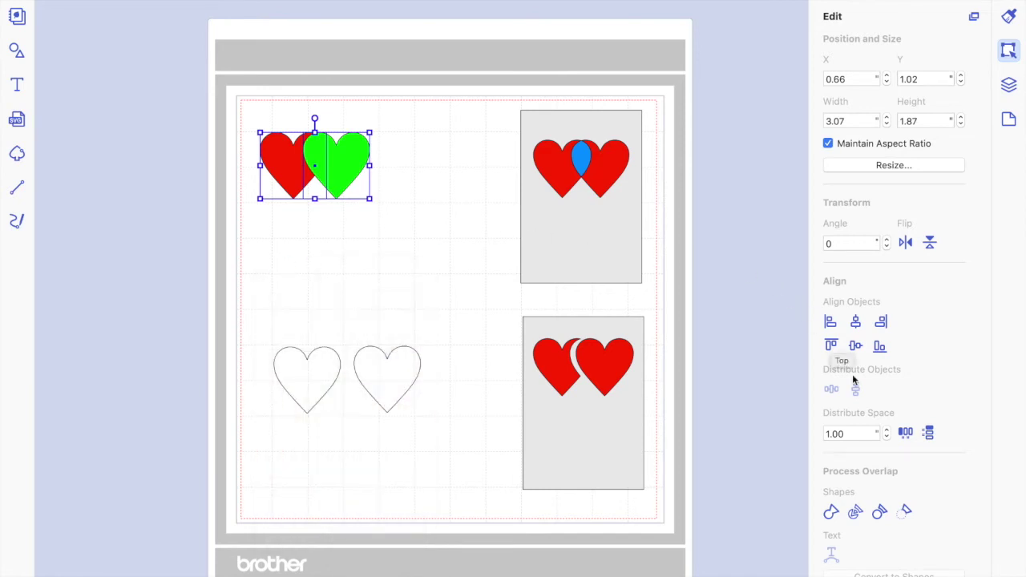
Divide the red and green hearts into two notched hearts and a lens-shaped overlap piece.
click(856, 513)
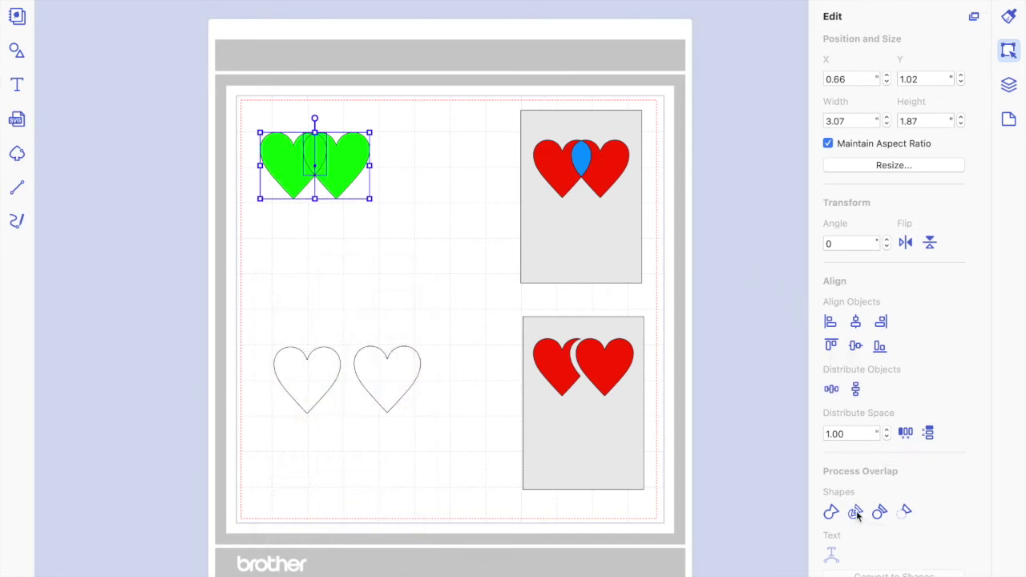
click(421, 283)
drag(350, 167, 323, 158)
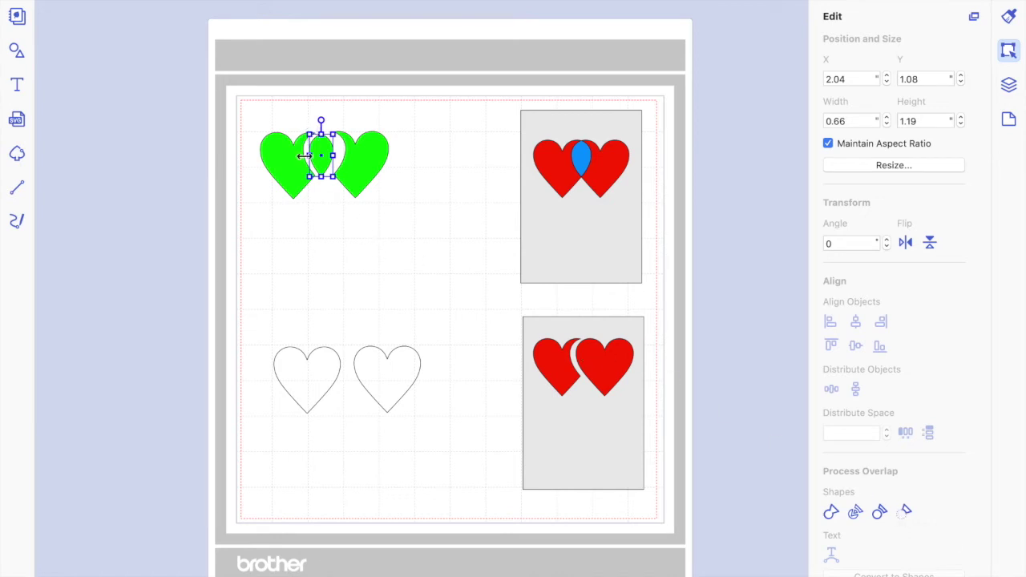
click(344, 242)
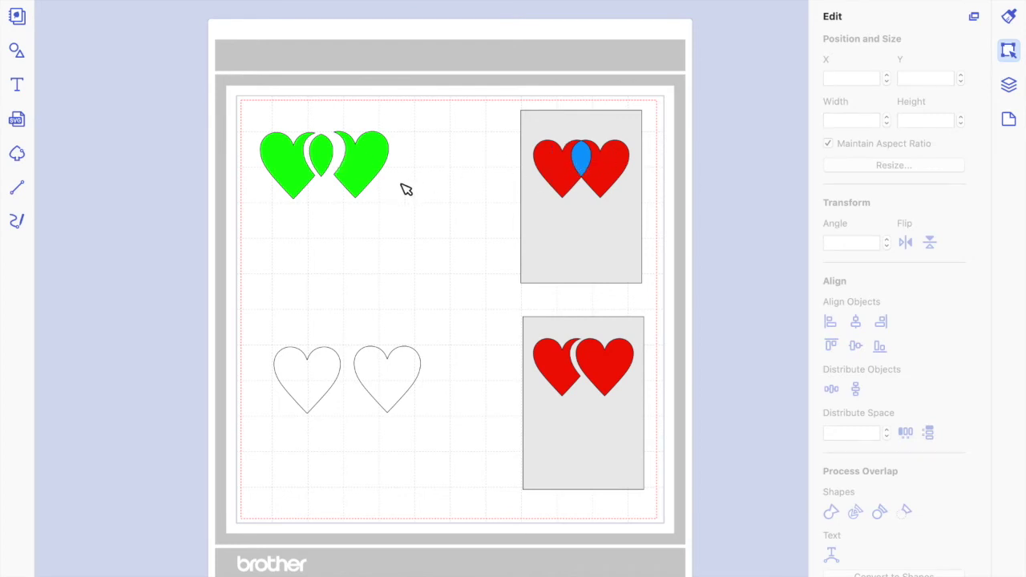
drag(410, 140, 257, 127)
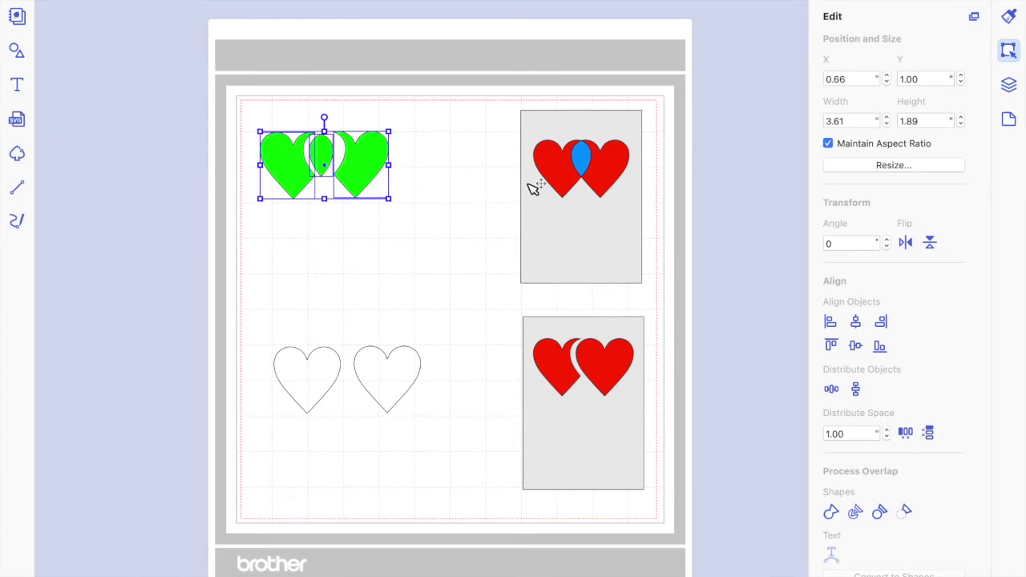
Pull the lens-shaped piece out, set it back between the hearts, and select it.
click(437, 208)
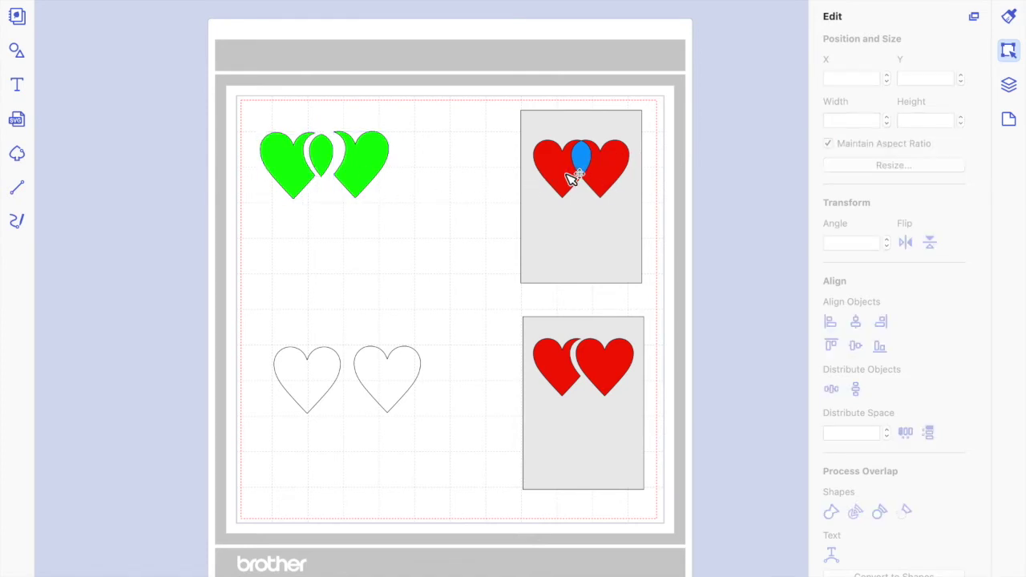
drag(327, 162, 325, 204)
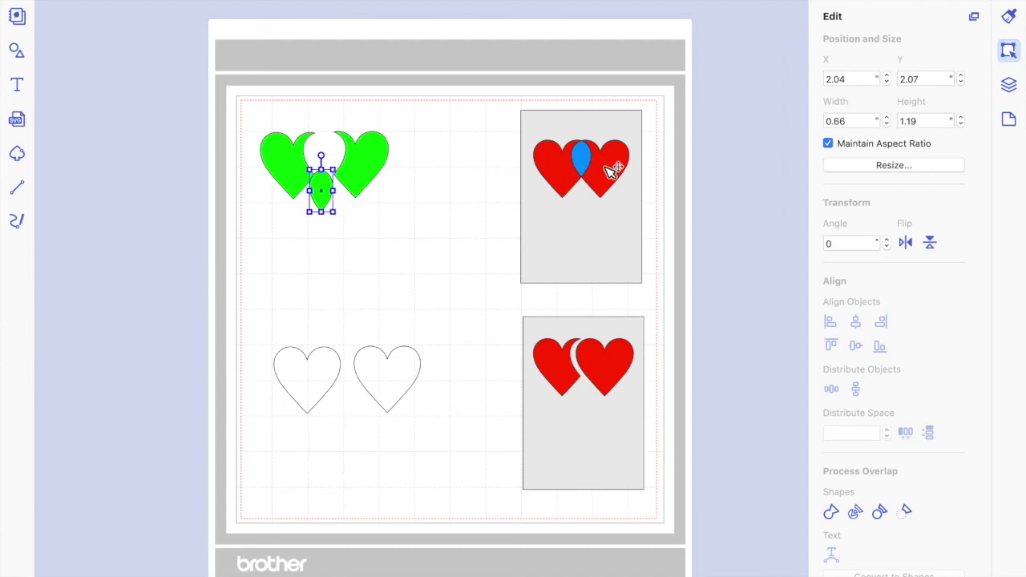
drag(332, 193, 335, 160)
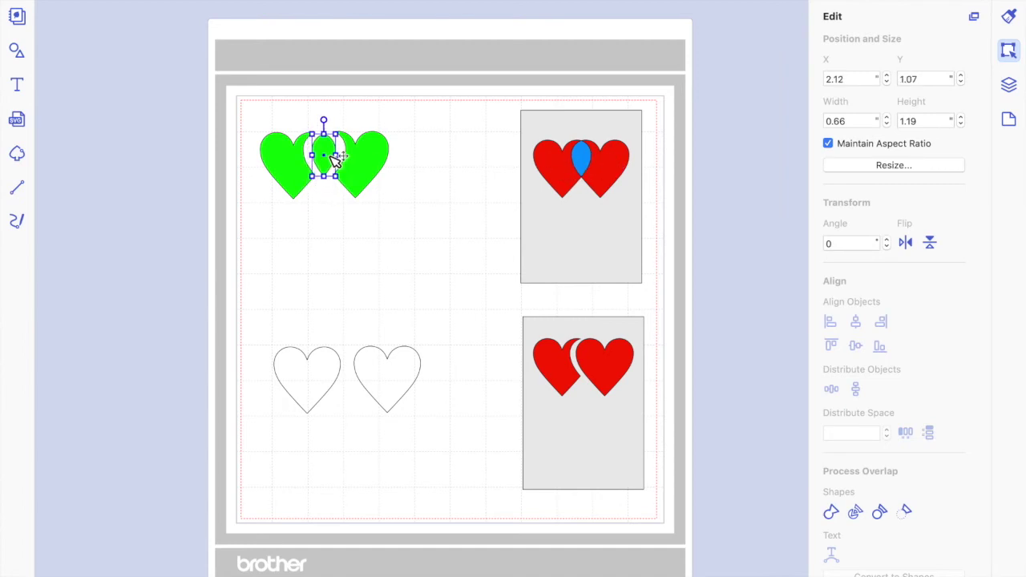
click(286, 166)
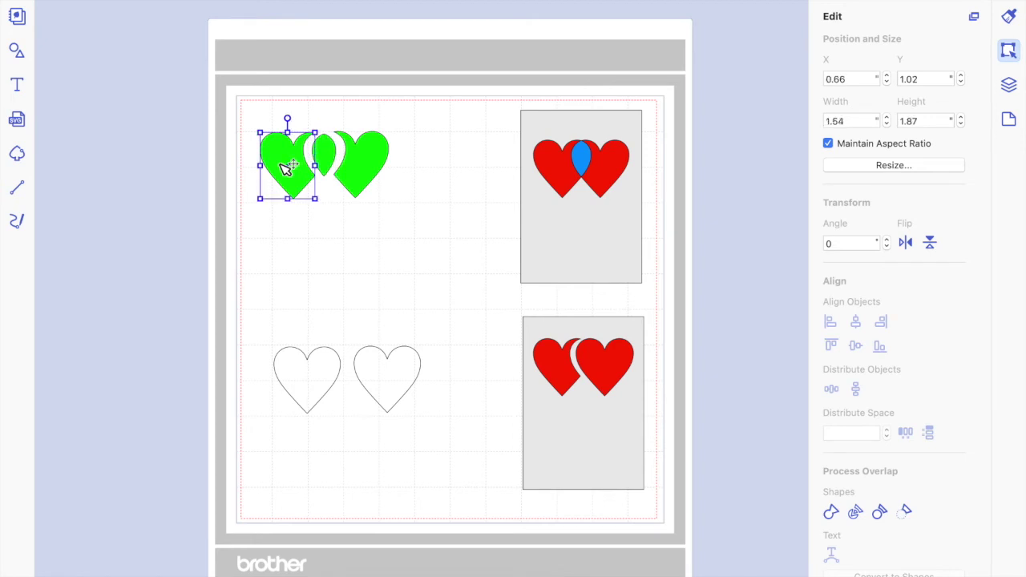
click(333, 158)
Fill the lens piece Grape purple and nudge it into place between the green hearts.
click(307, 5)
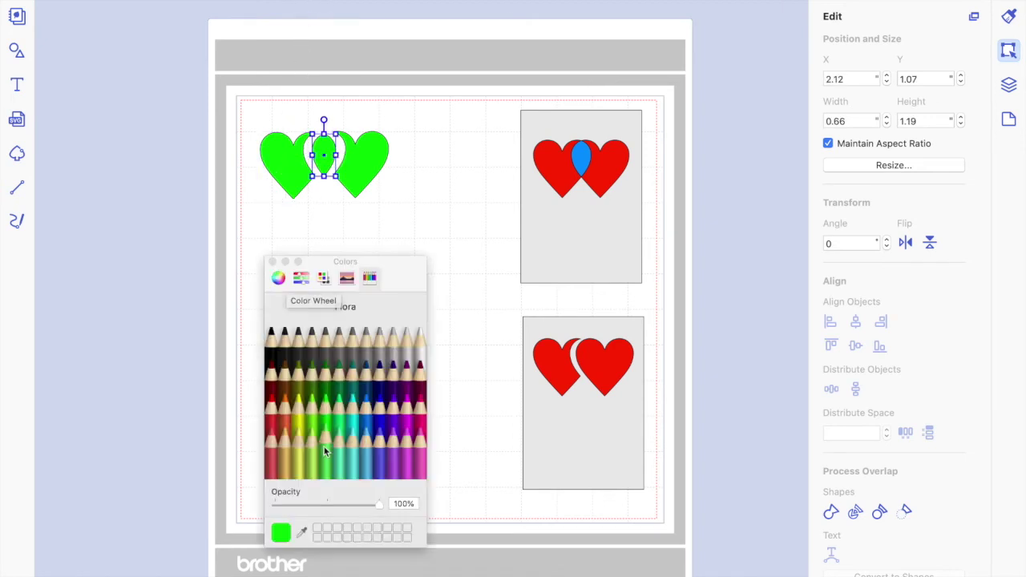
click(393, 410)
click(403, 217)
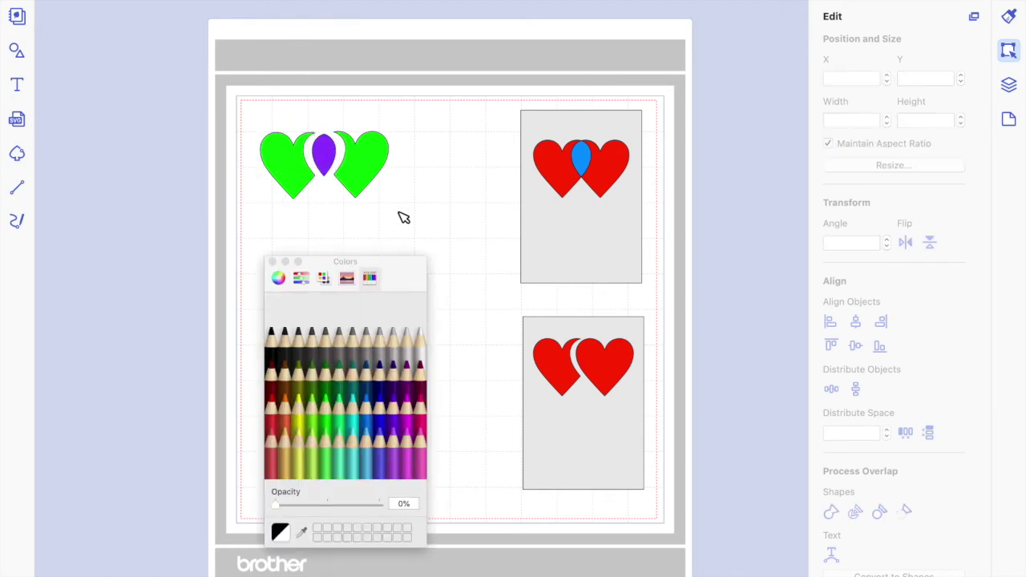
mouse_move(339, 162)
mouse_down()
mouse_move(327, 160)
mouse_move(348, 167)
mouse_move(333, 163)
mouse_up()
click(406, 176)
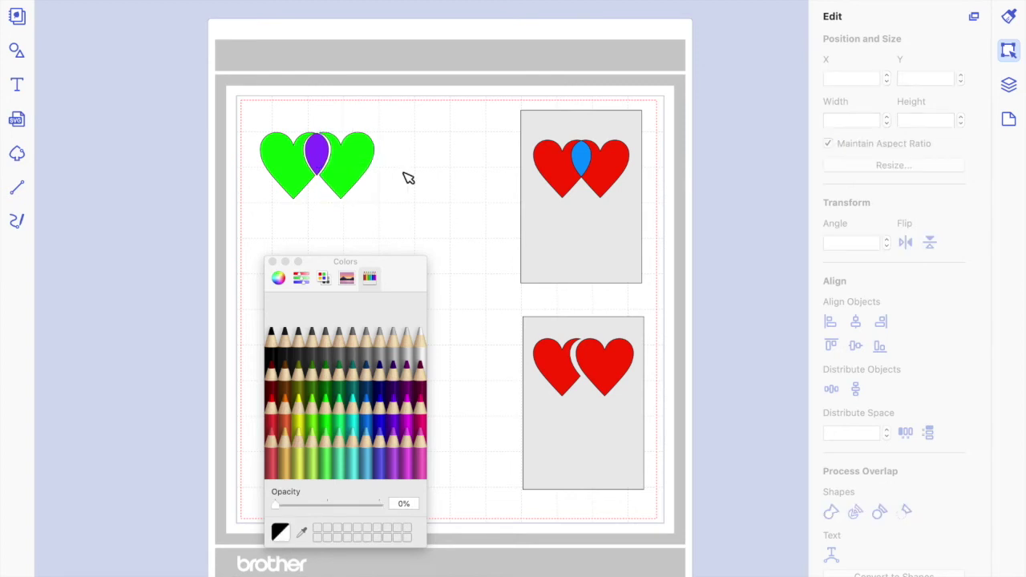
click(273, 262)
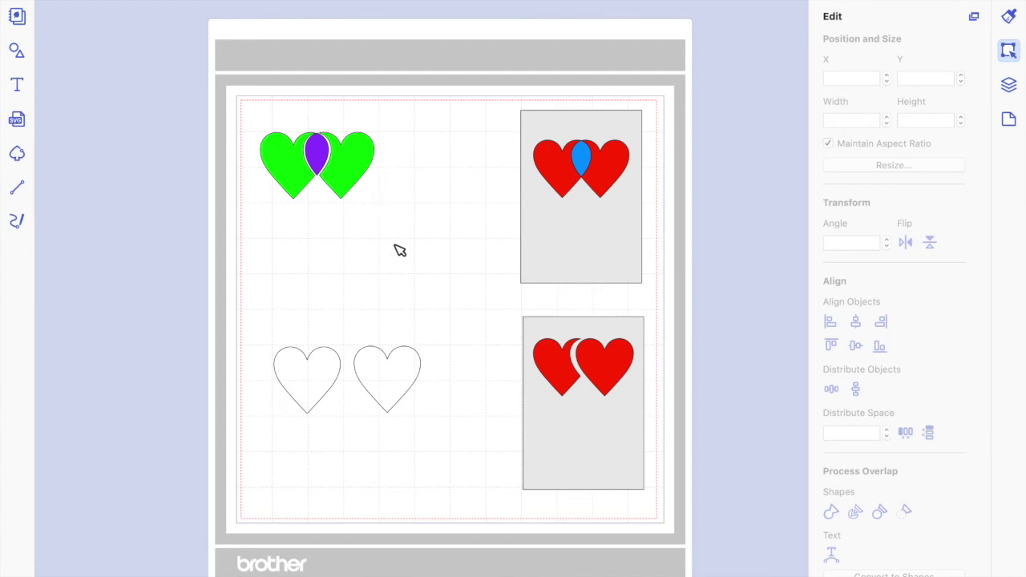
Fill the lower-right outline heart with Lemon yellow.
click(319, 388)
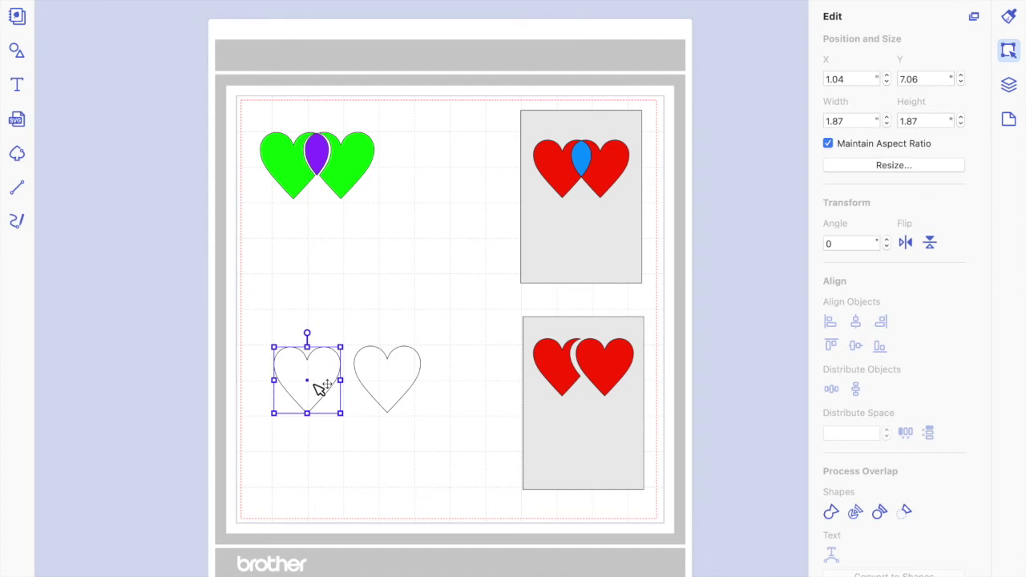
click(380, 388)
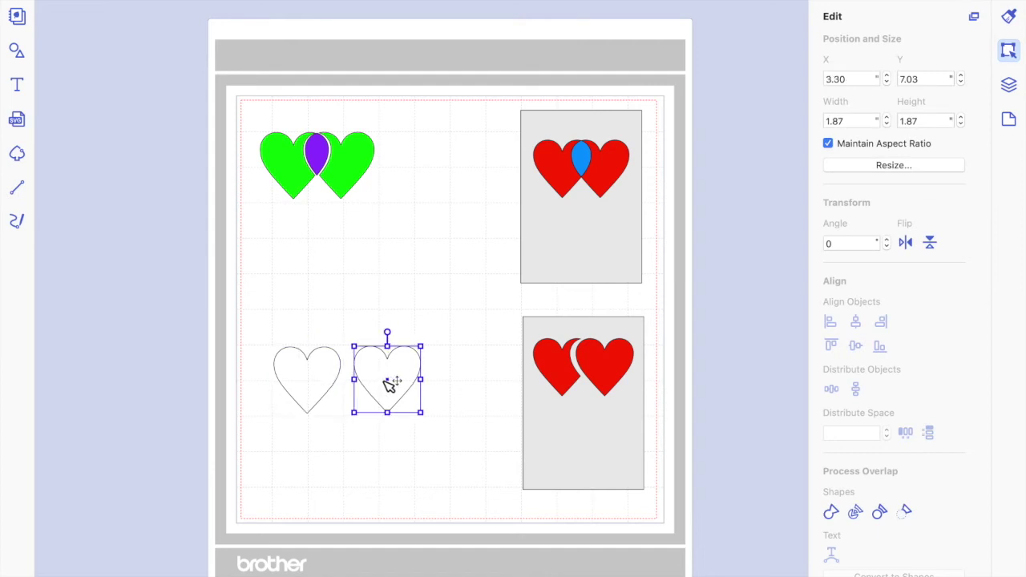
mouse_move(390, 382)
mouse_down()
mouse_move(360, 387)
mouse_move(385, 374)
mouse_move(387, 385)
mouse_up()
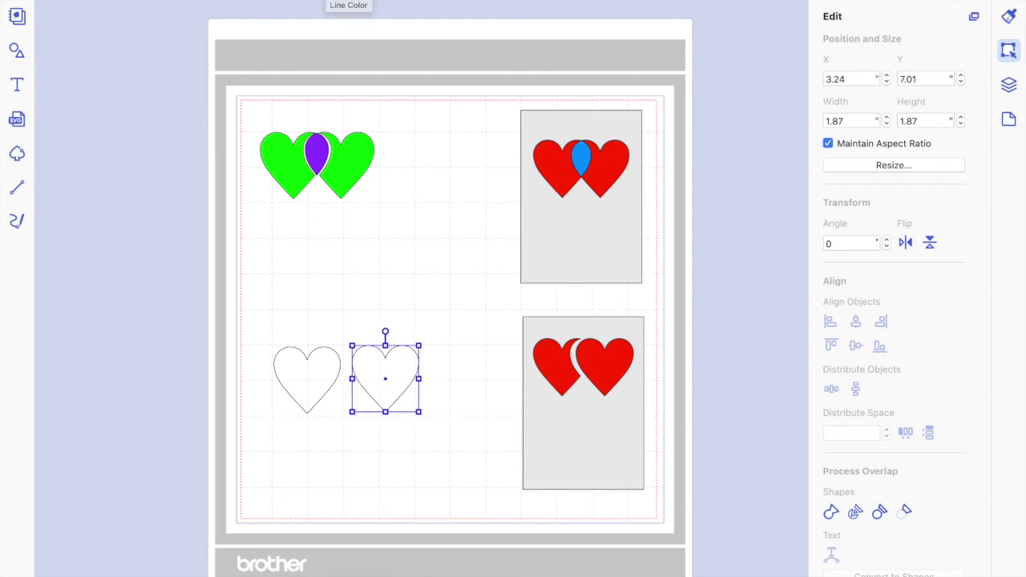
click(295, 400)
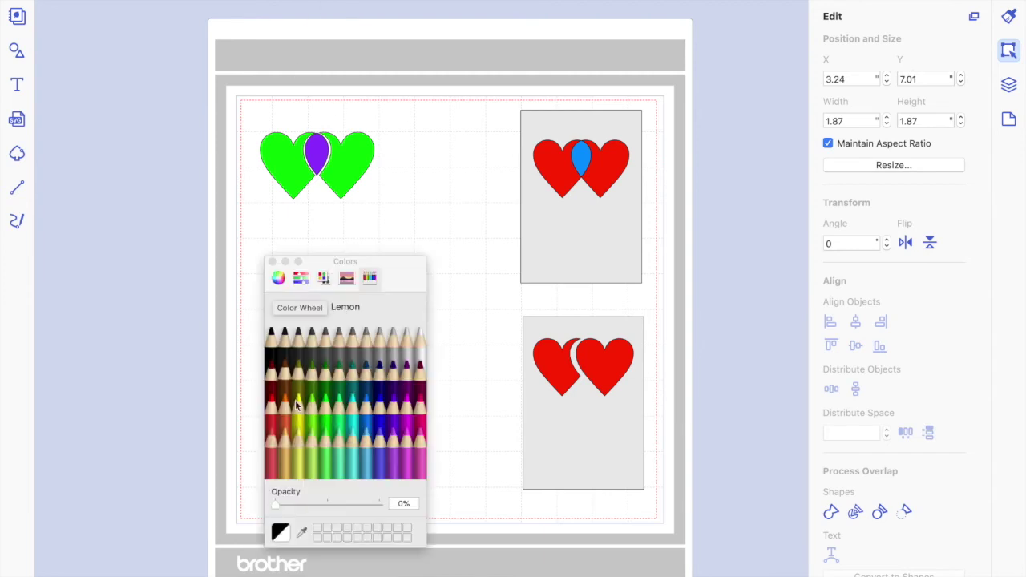
click(469, 310)
Fill the lower-left outline heart with Magenta and close the colour picker.
drag(330, 261, 130, 282)
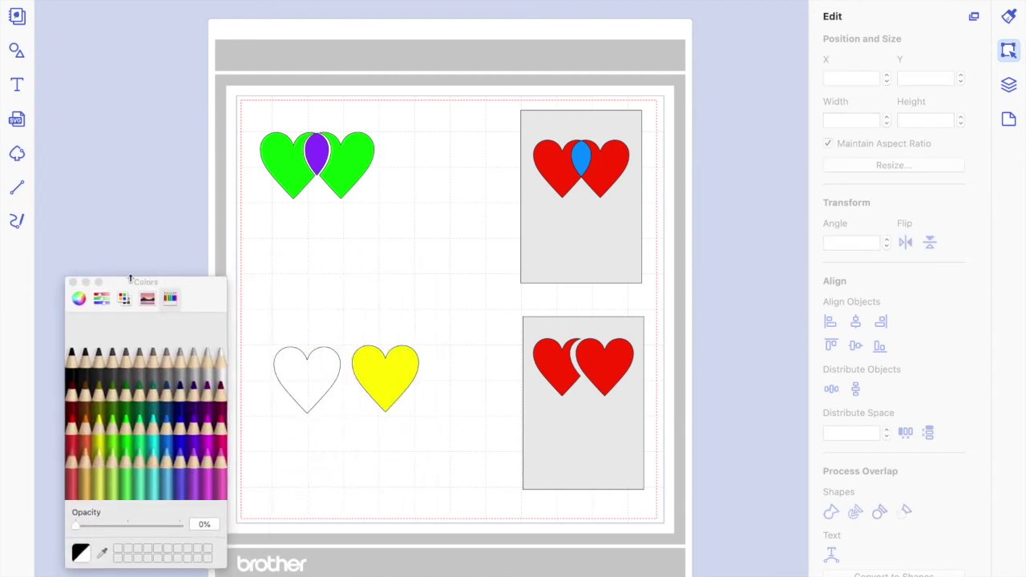
click(295, 365)
click(206, 441)
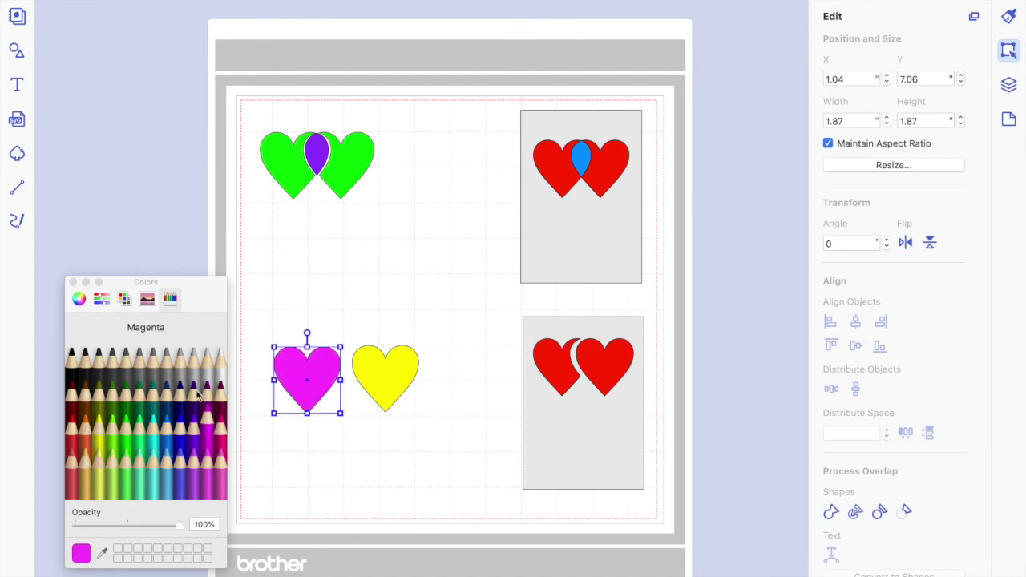
click(72, 282)
click(370, 287)
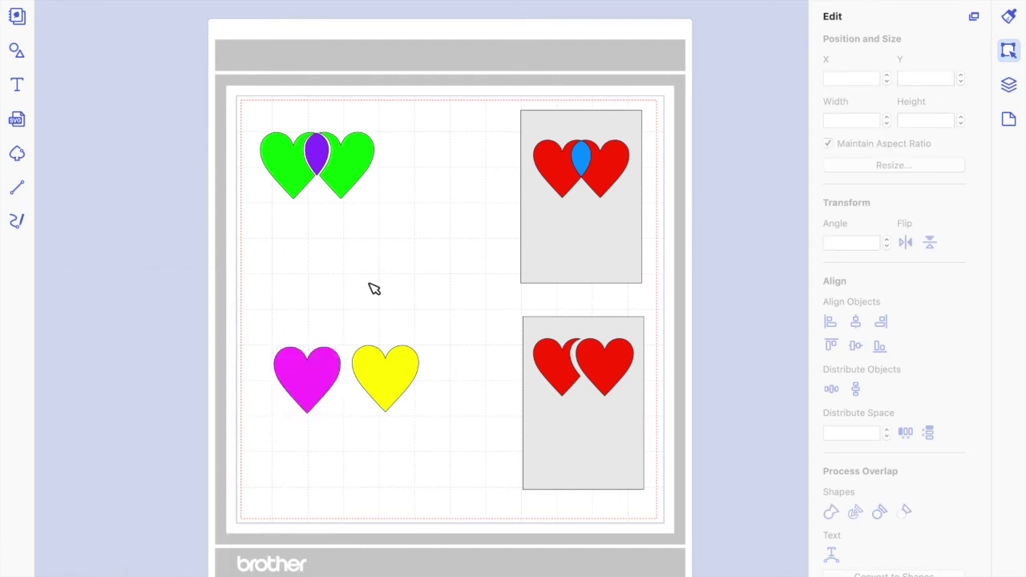
Slide the yellow heart left over the magenta heart to X 2.12, Y 7.09 and select it.
drag(390, 391, 352, 391)
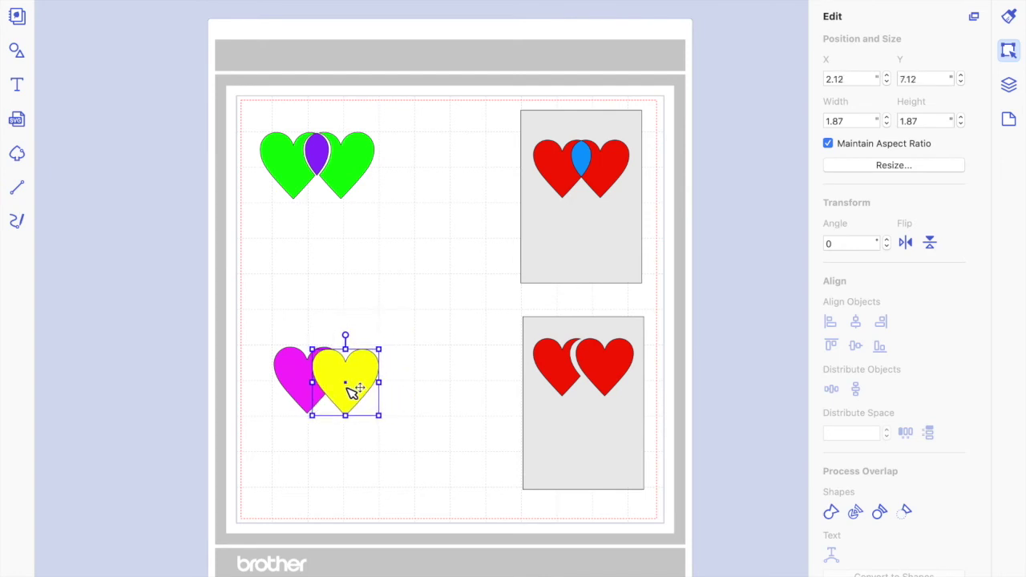
drag(353, 390, 353, 388)
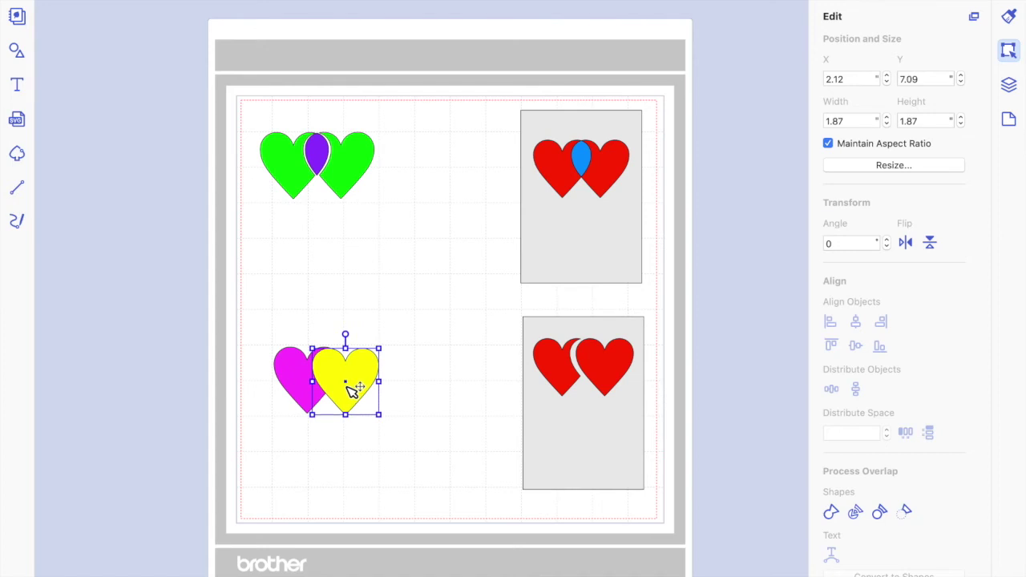
click(362, 336)
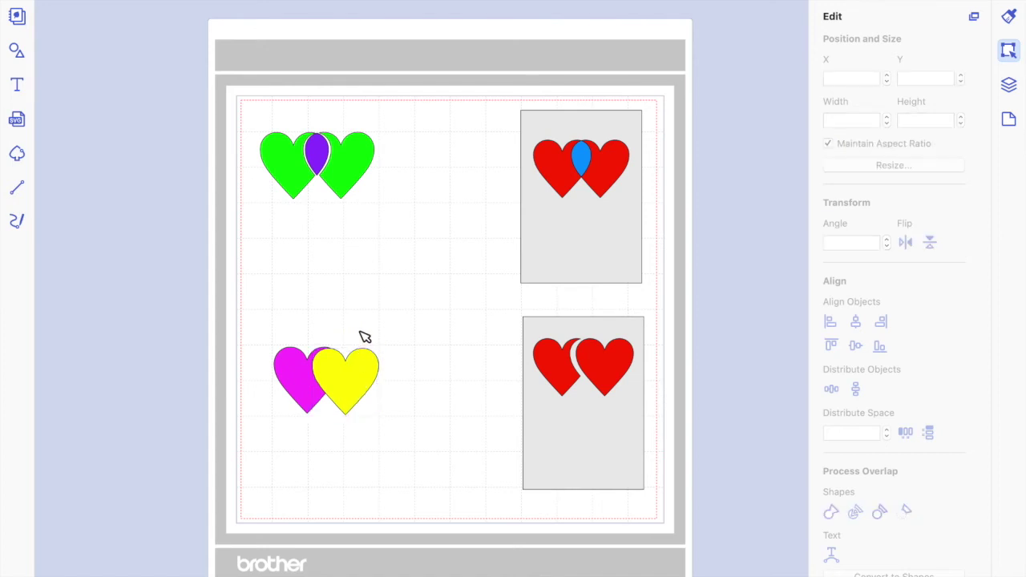
click(343, 373)
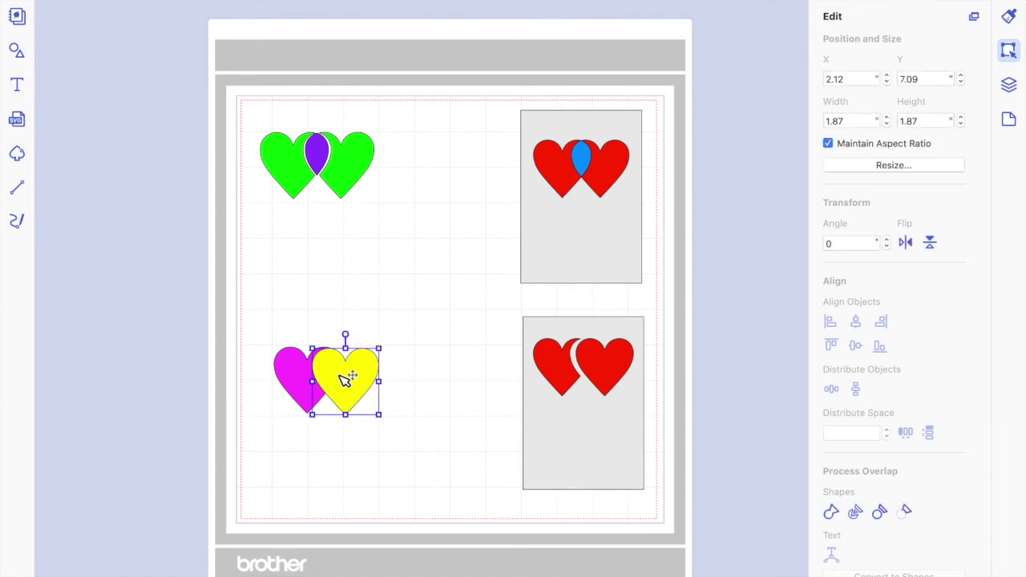
In the Layers list, move the magenta heart's layer above the yellow heart.
click(1009, 85)
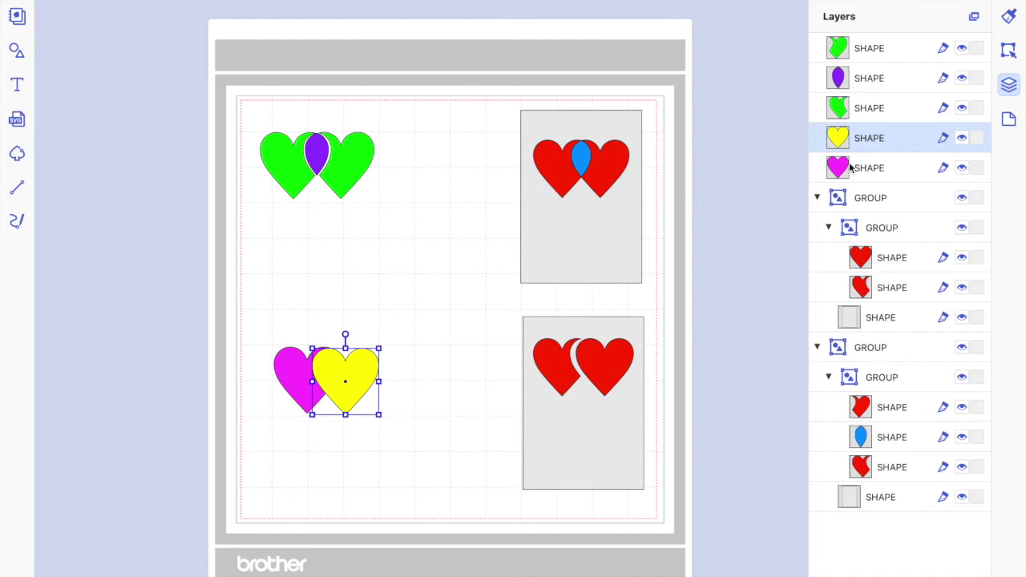
click(348, 300)
click(303, 378)
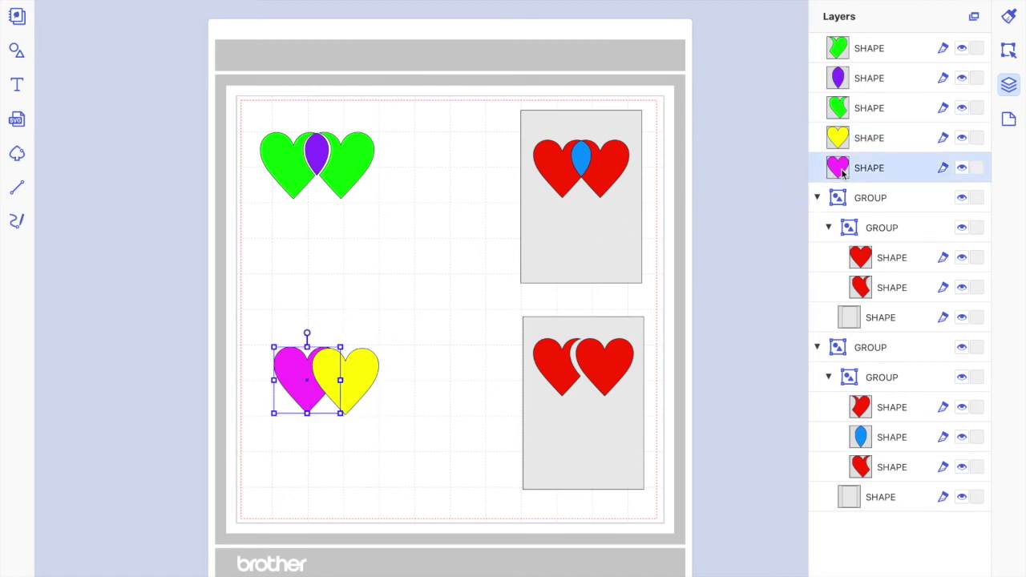
drag(842, 172, 842, 136)
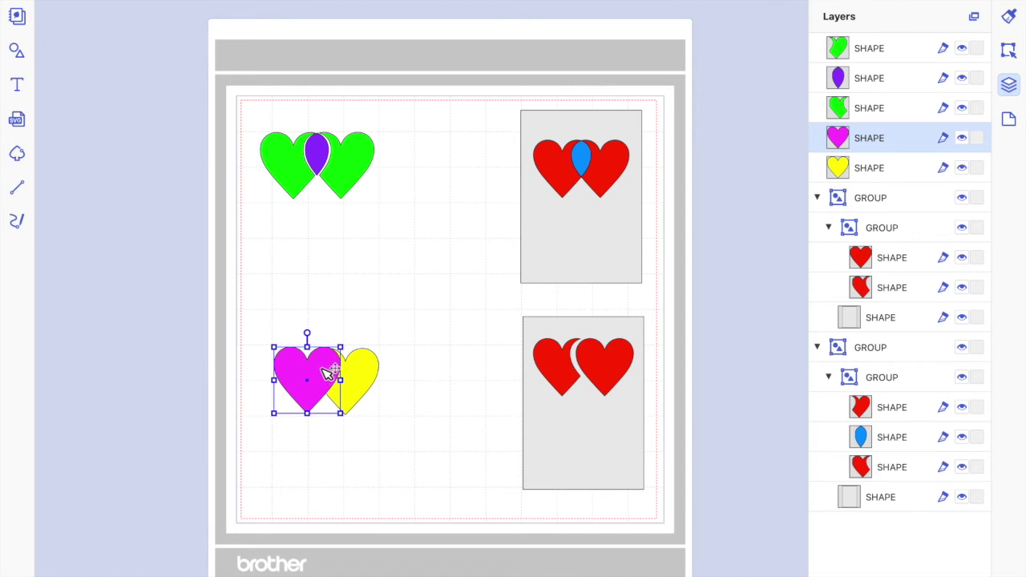
Return the magenta layer below yellow, then select both hearts together.
click(369, 383)
click(311, 375)
click(374, 382)
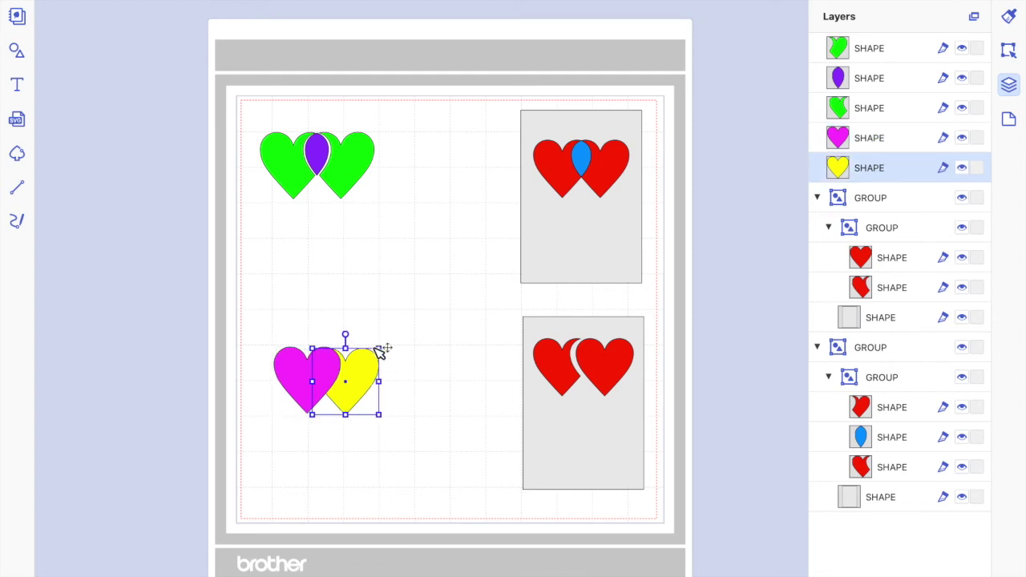
drag(878, 141, 884, 171)
click(373, 373)
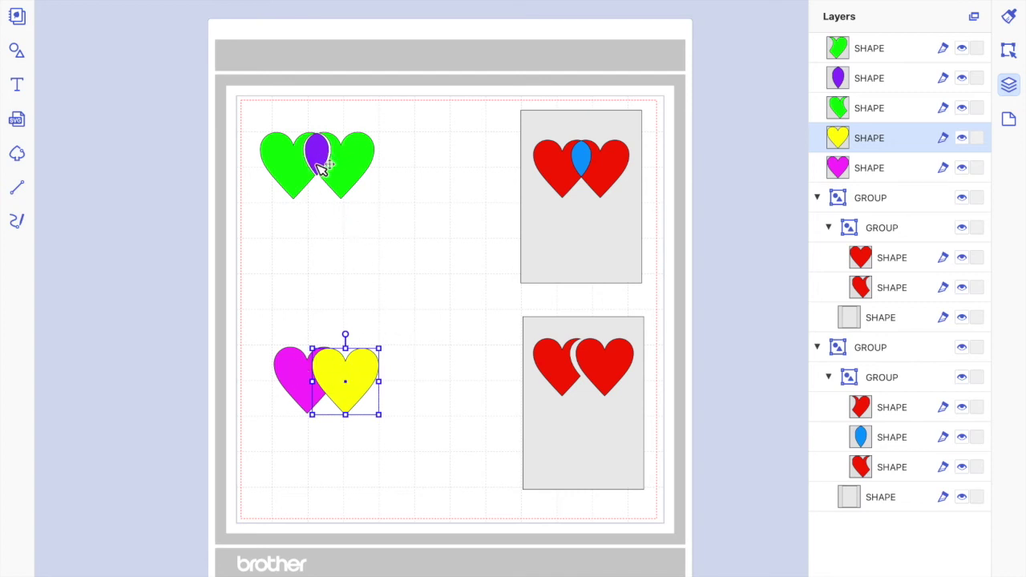
click(407, 378)
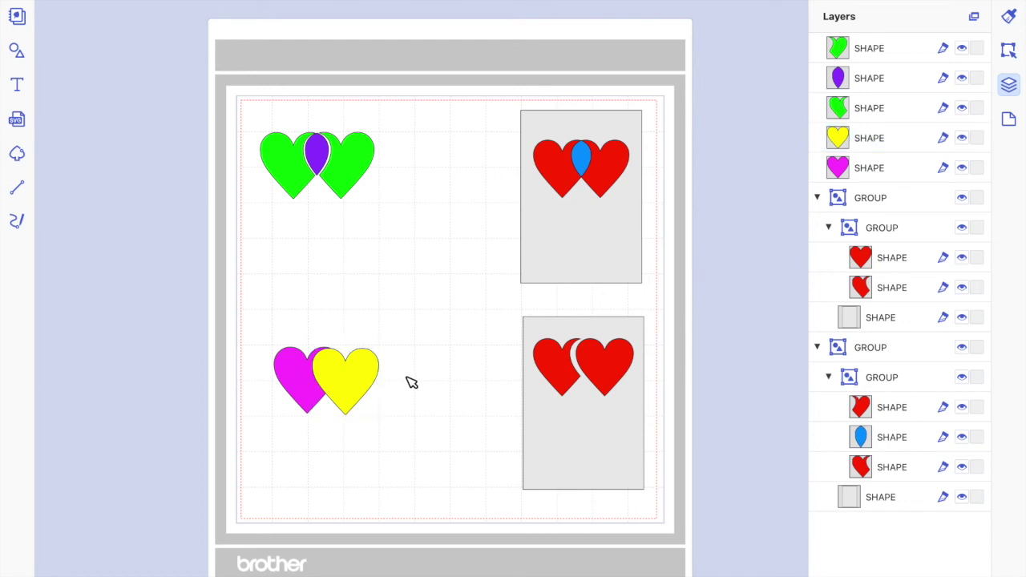
drag(408, 379, 271, 344)
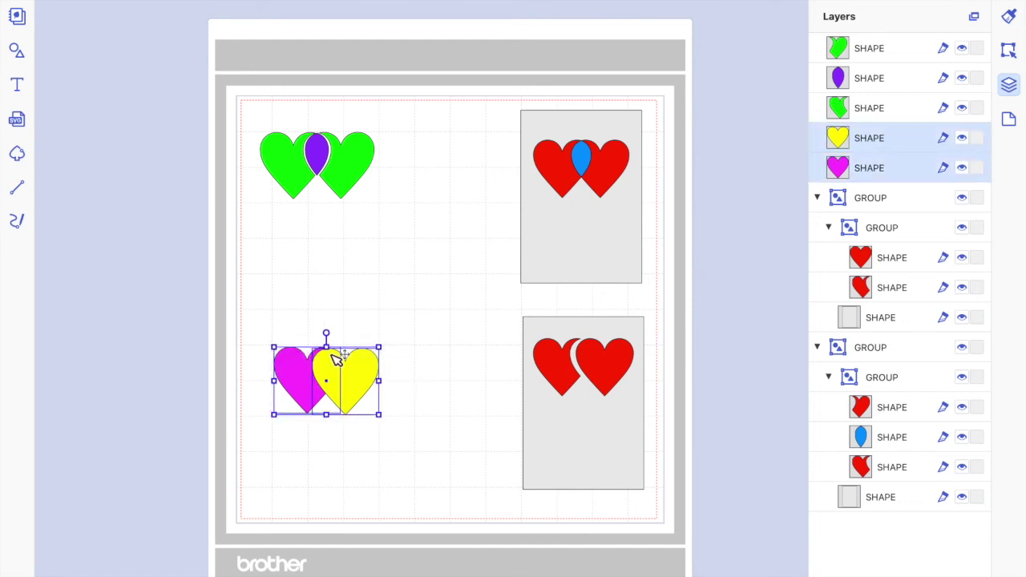
Apply Remove Overlap to the yellow and magenta hearts, then shift yellow right to show the notch.
click(437, 337)
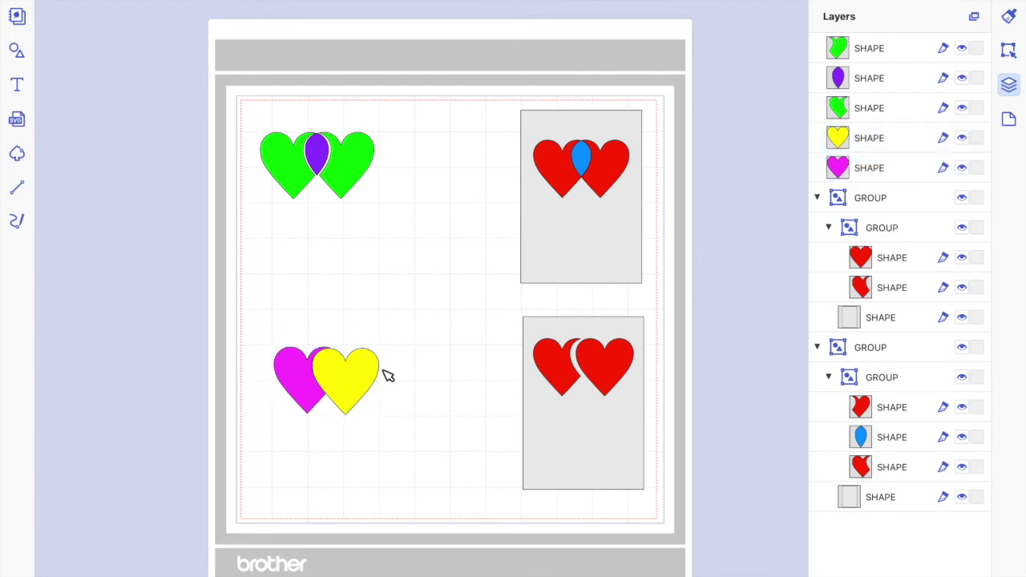
click(369, 378)
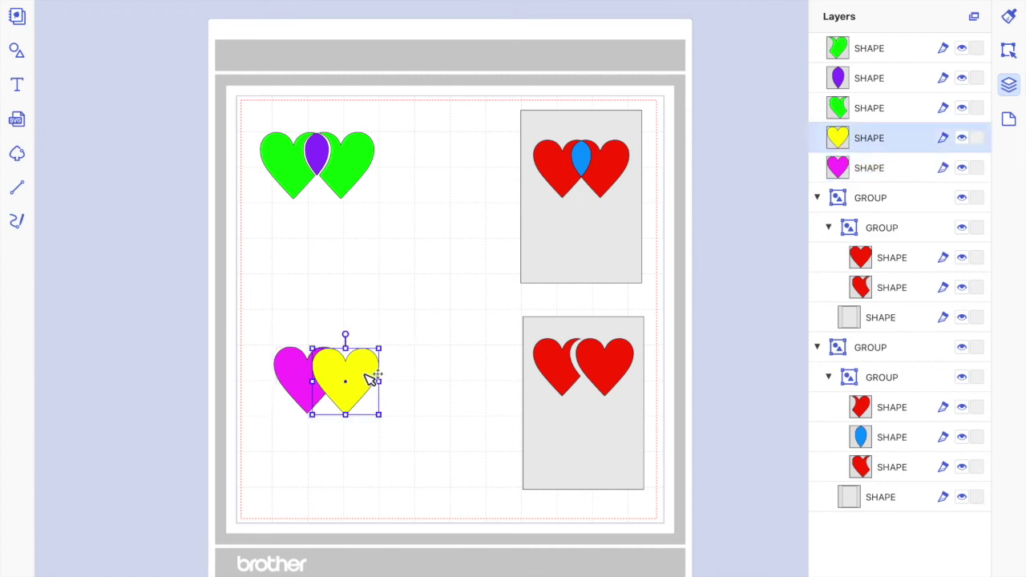
shift+click(293, 380)
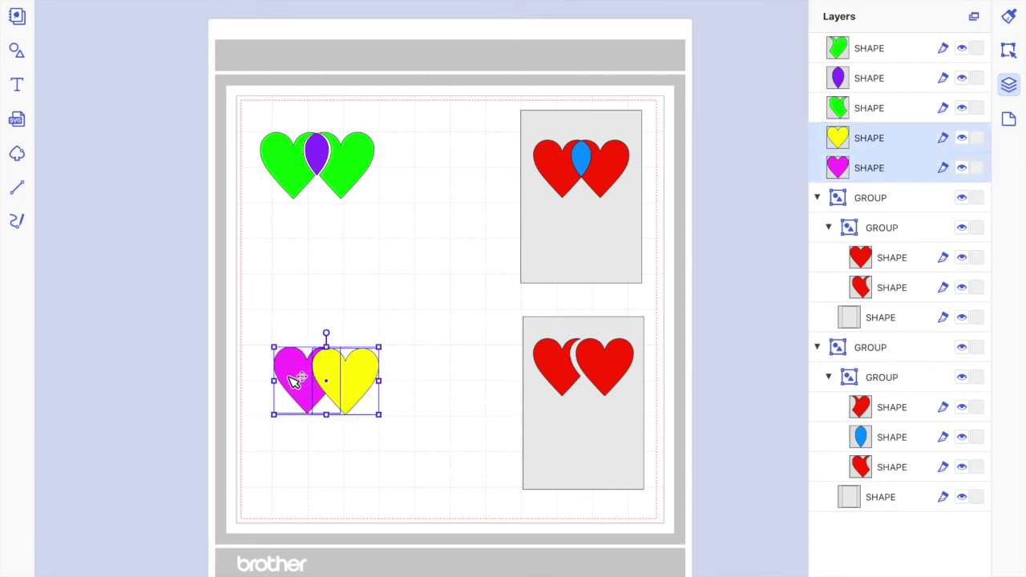
click(1010, 56)
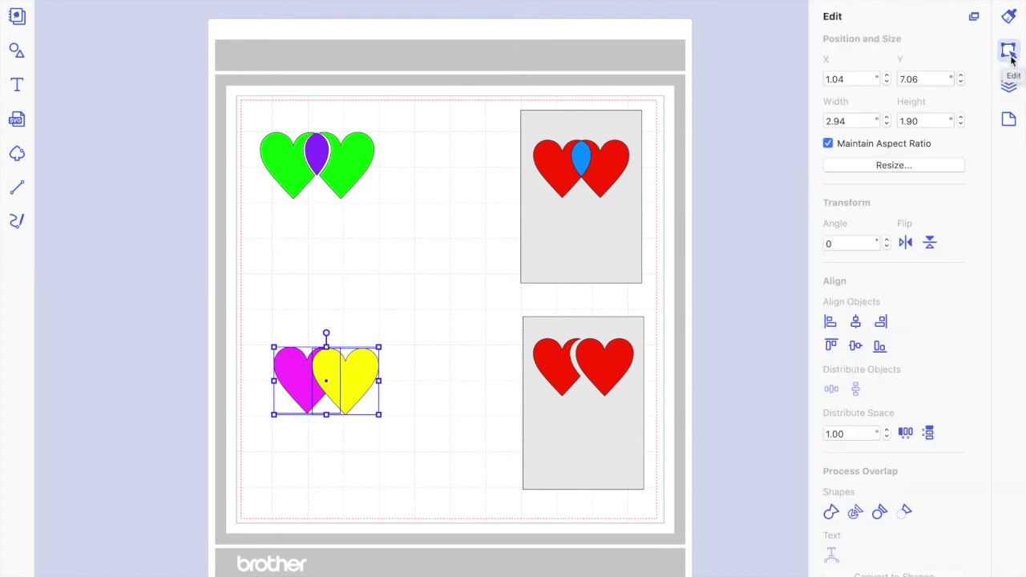
click(879, 513)
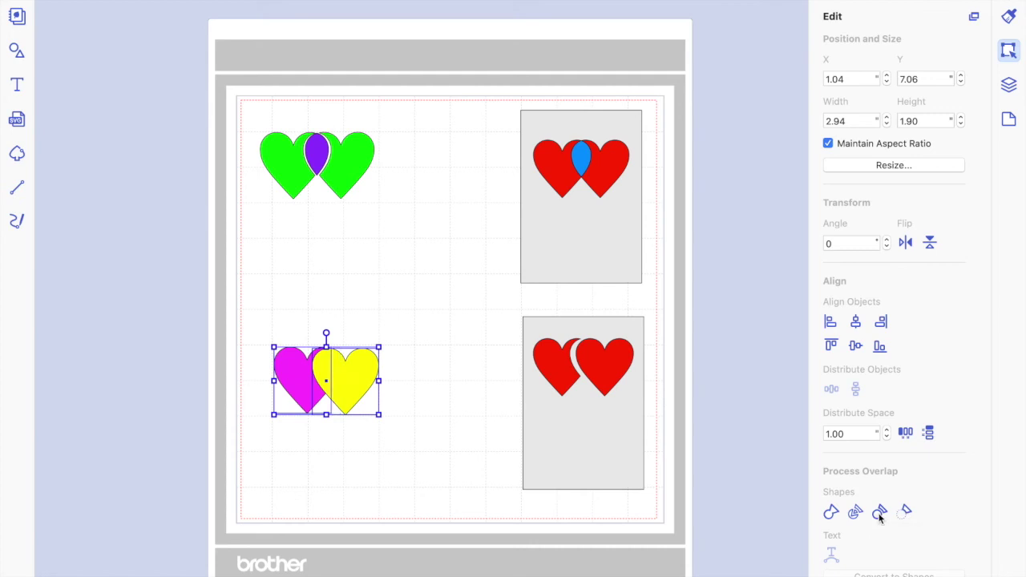
click(457, 445)
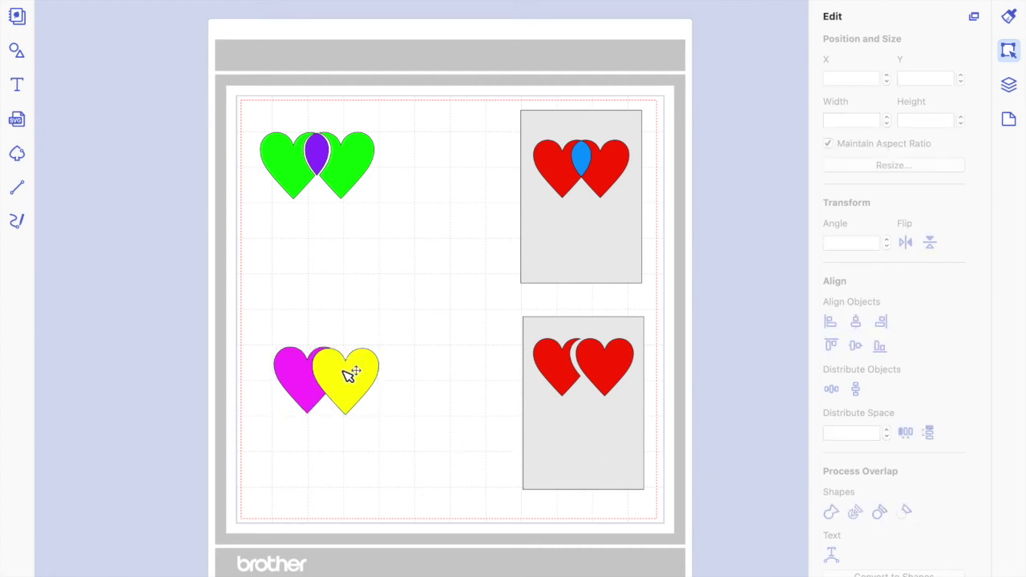
drag(348, 372, 364, 377)
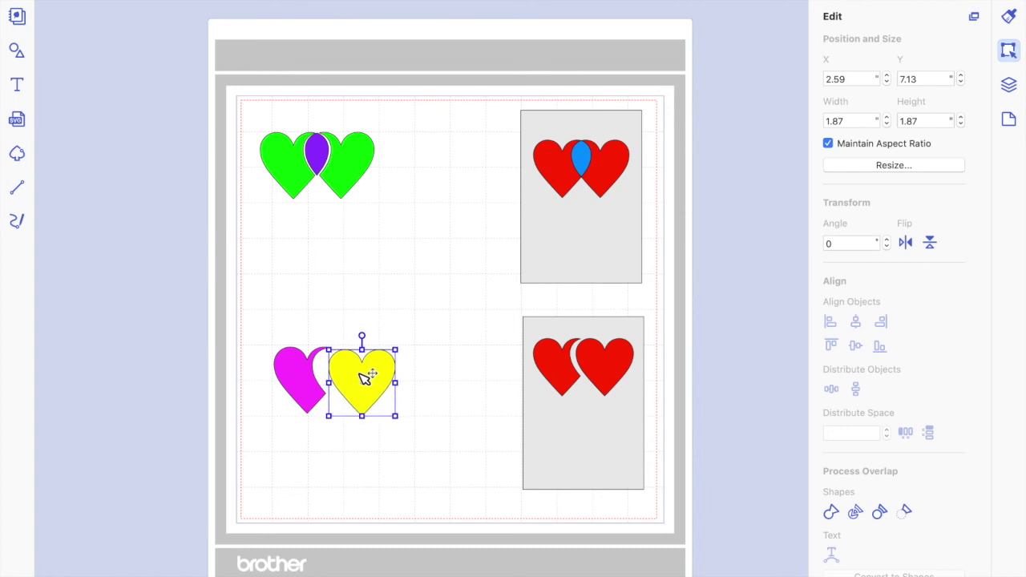
Move the yellow heart back over the notched magenta heart and open the File menu.
click(361, 314)
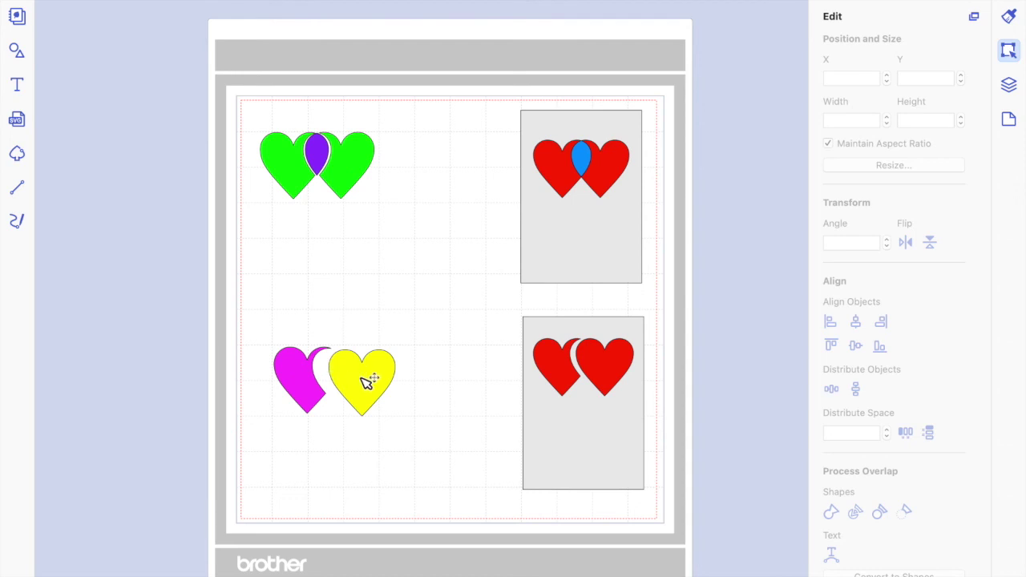
drag(364, 382, 352, 386)
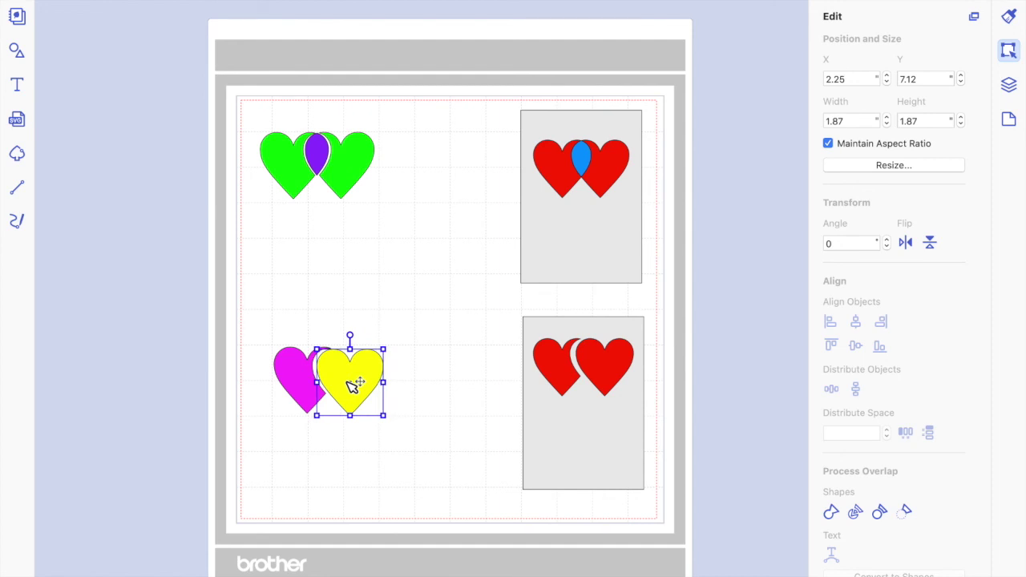
click(398, 279)
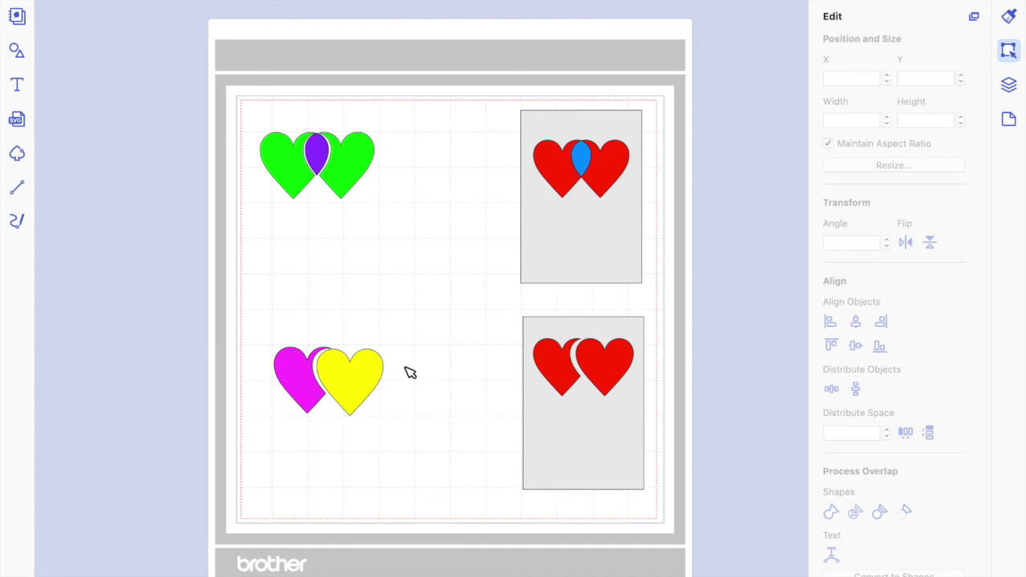
click(193, 0)
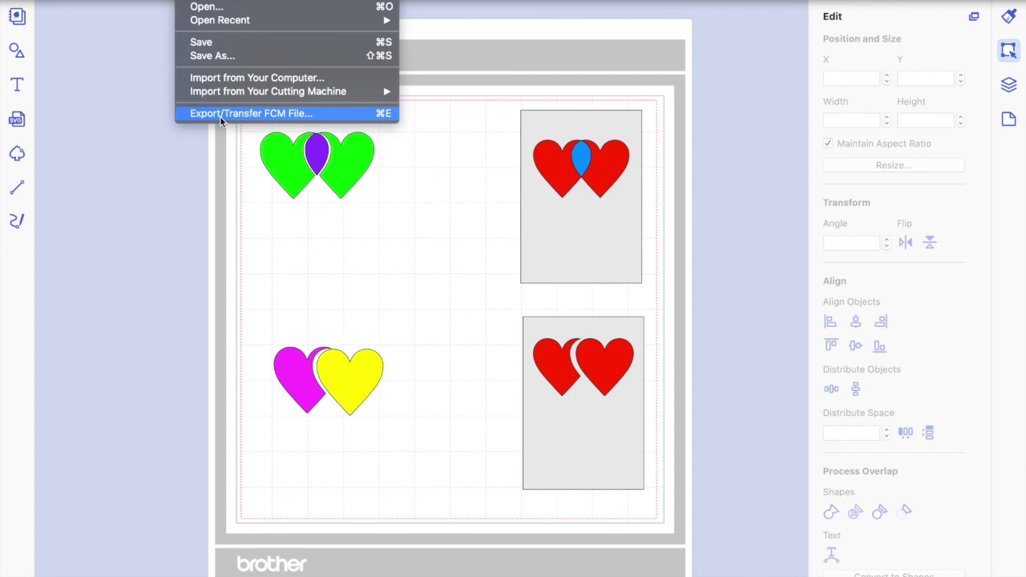
Dismiss the File menu without exporting, leaving the heart designs visible on the mat.
click(435, 267)
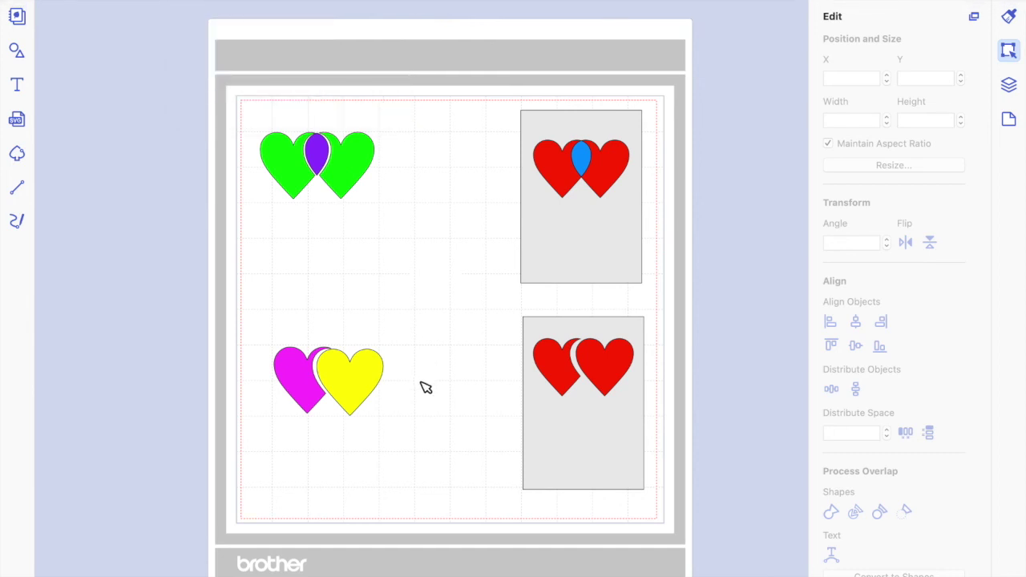
click(367, 395)
click(309, 403)
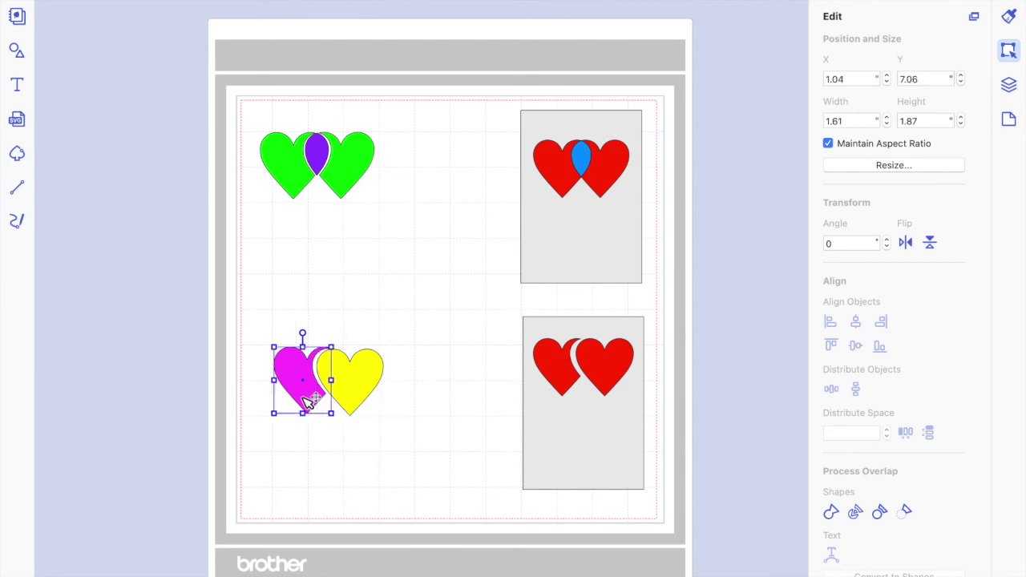
click(372, 323)
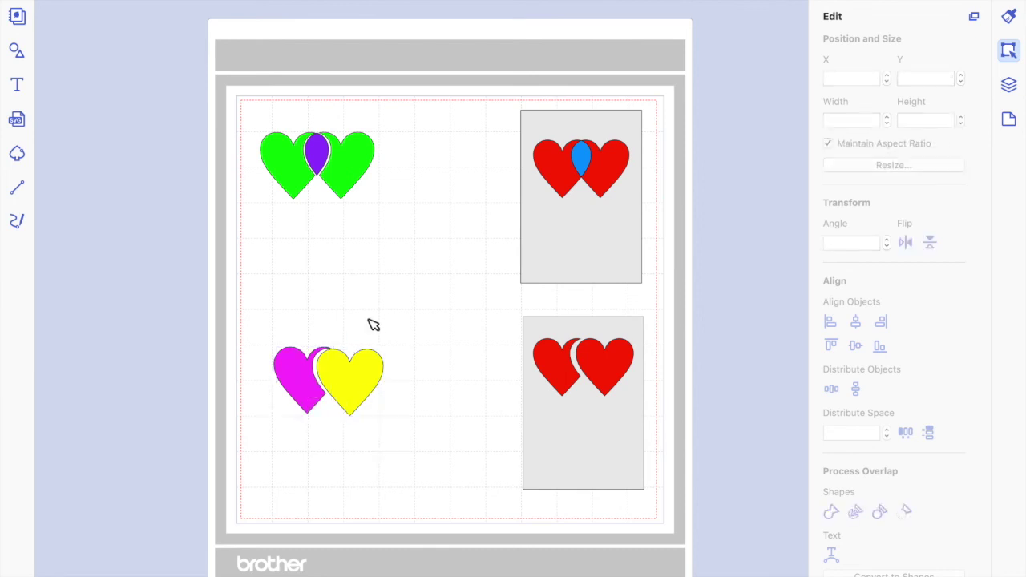